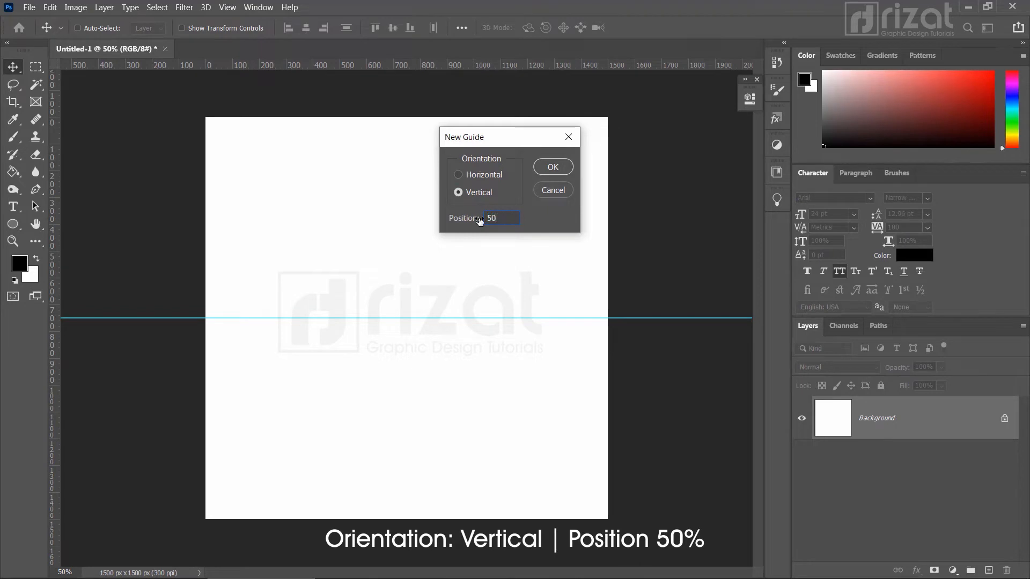
Step: Place the vertical guide at 50% and draw an elliptical path, a circle about 564 px wide, centred on the guides' intersection
key("Return")
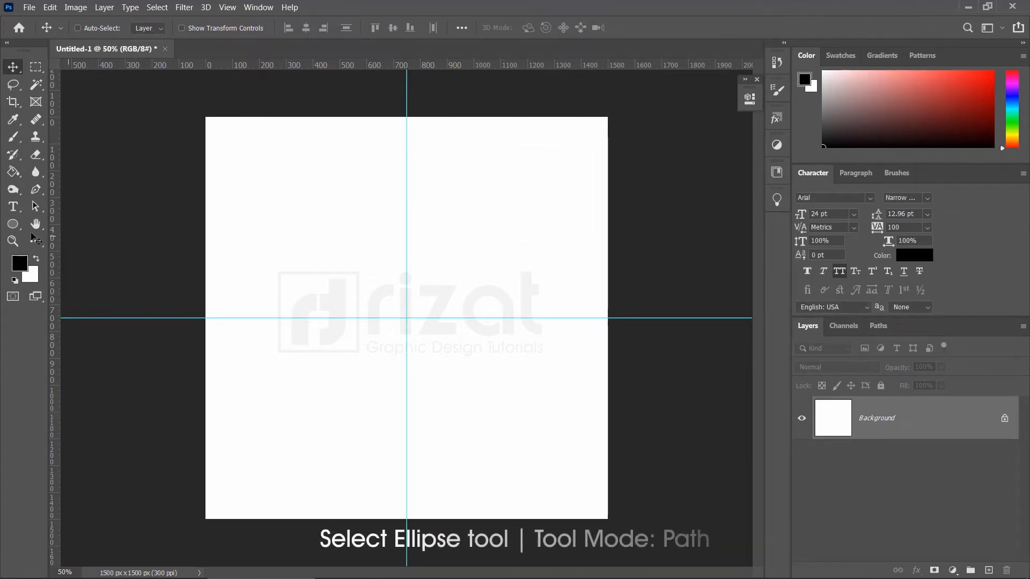
left_click(15, 226)
left_click(113, 32)
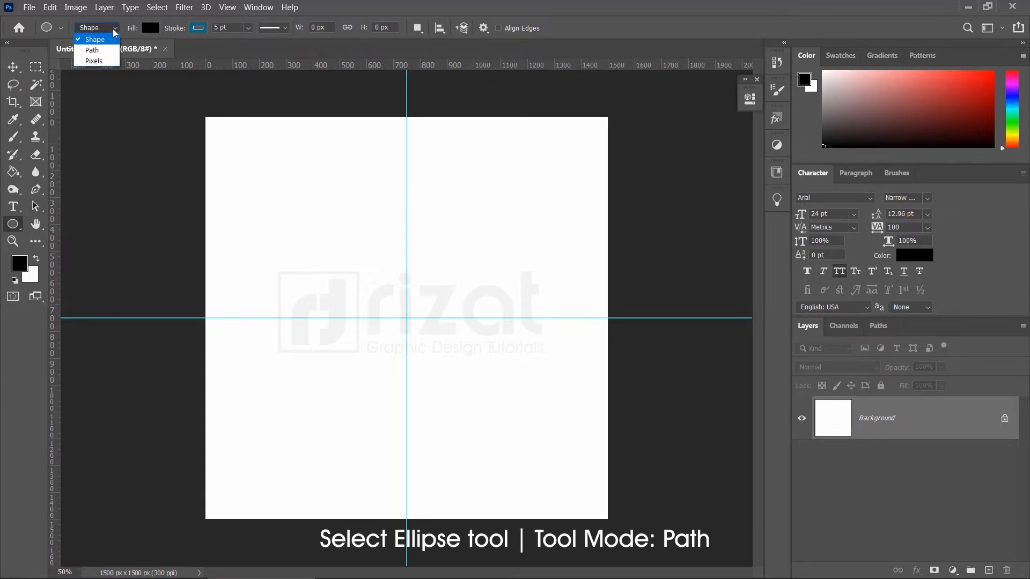
left_click(94, 53)
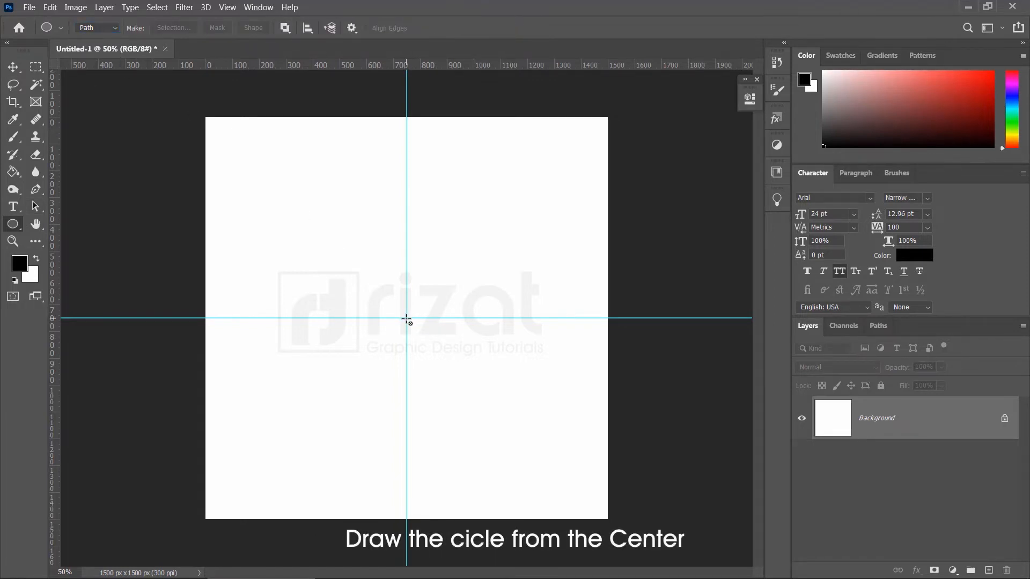
left_click_drag(407, 320, 483, 410)
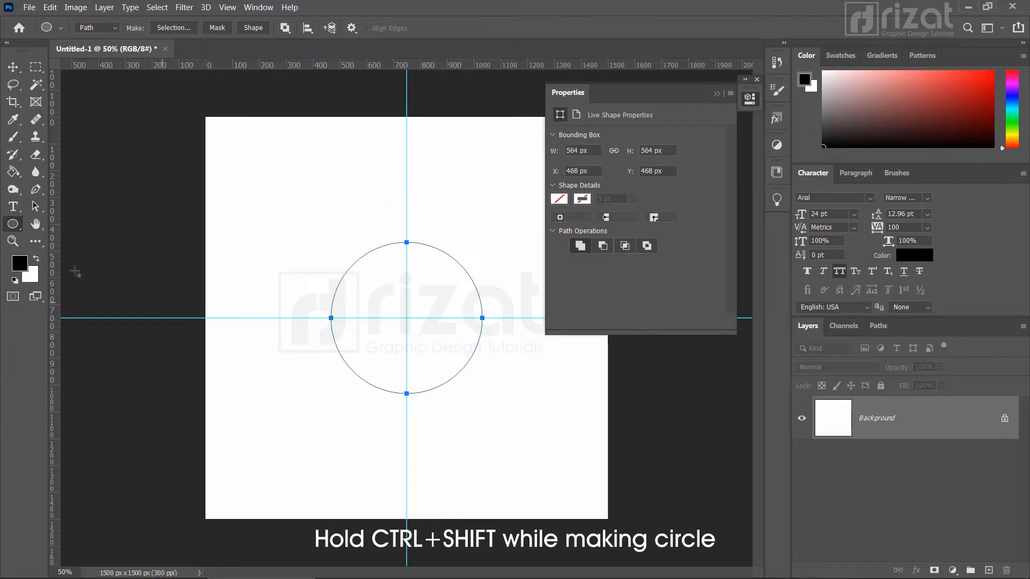
Step: Write "EASILY WRAP YOUR TEXT" along the circular path and set its font size to 16 pt
left_click(14, 207)
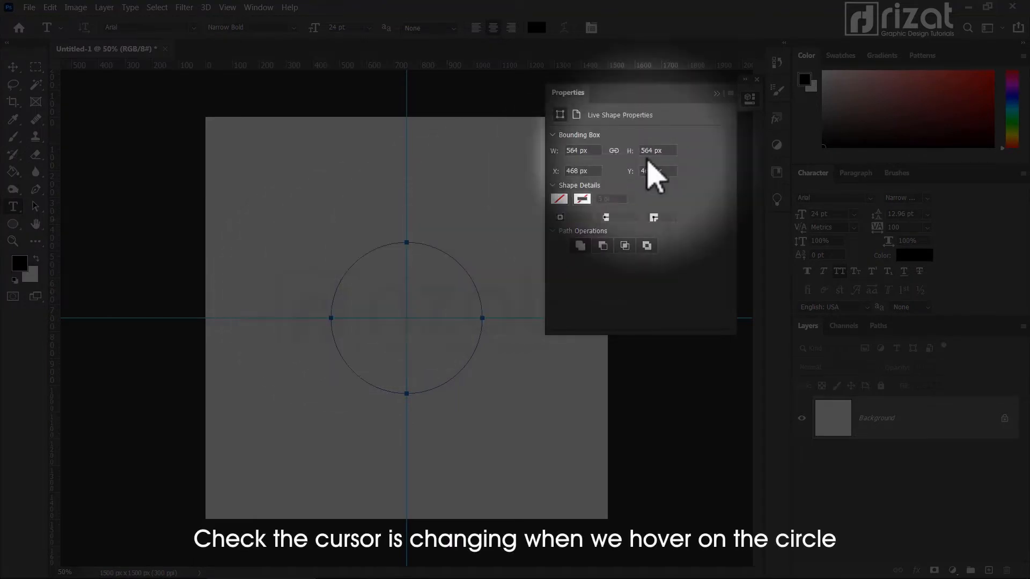
left_click(757, 85)
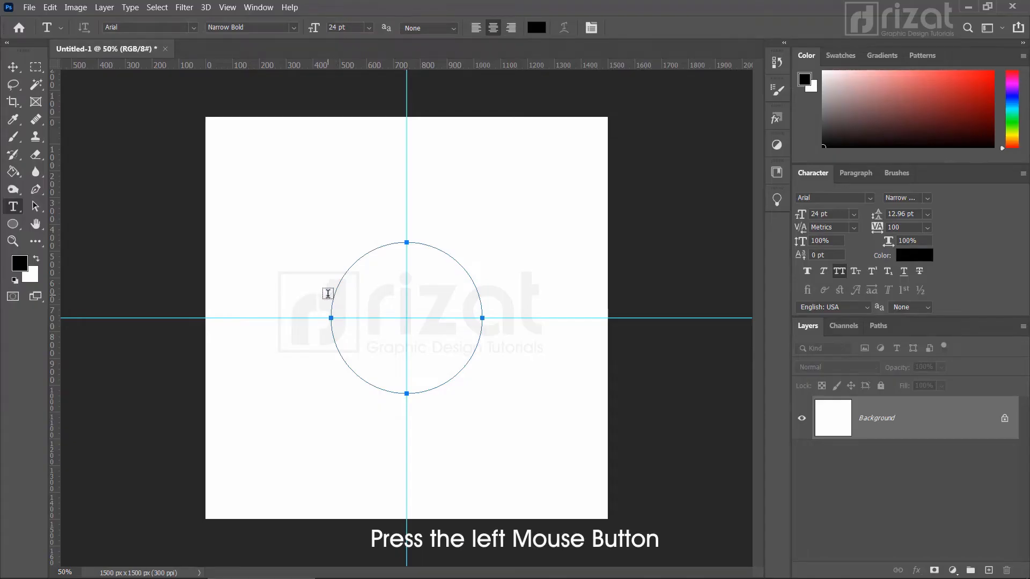
left_click(334, 294)
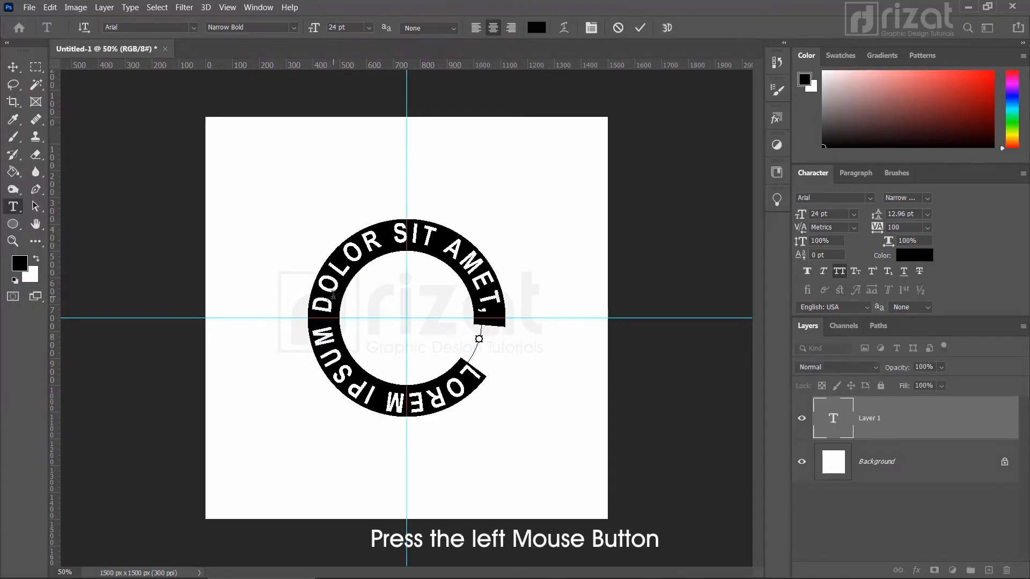
type("EAS")
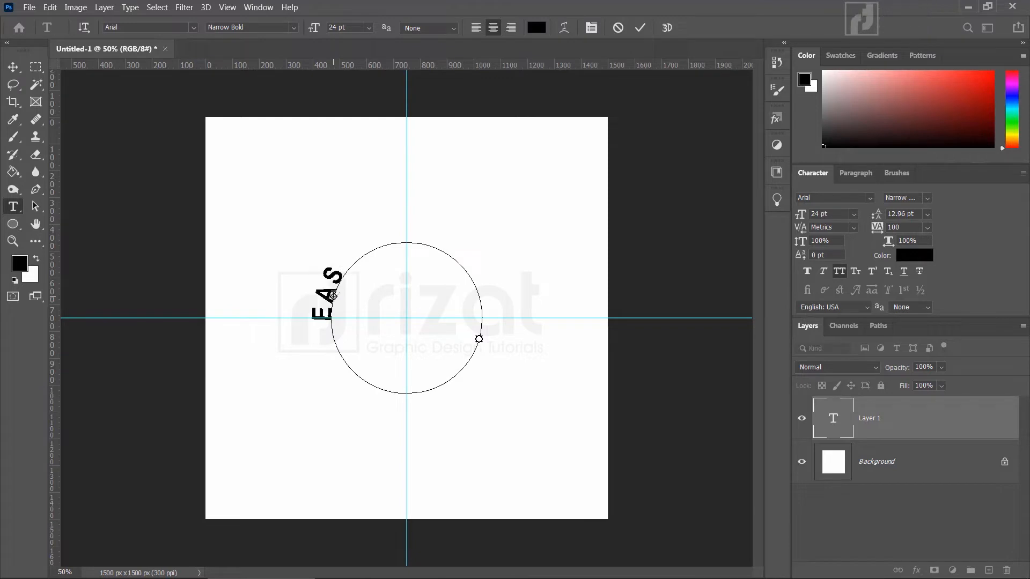
type("ILY")
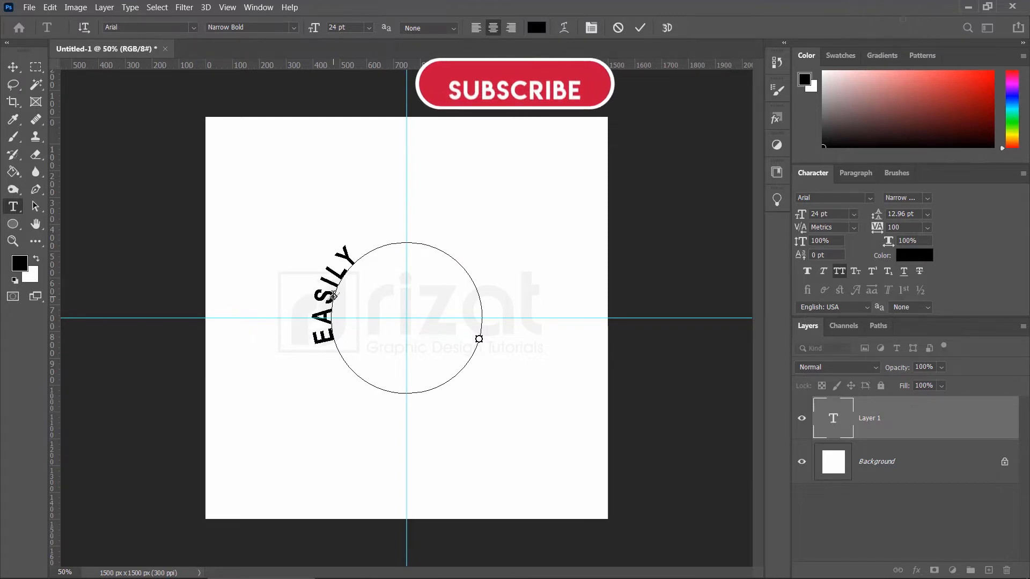
type(" WRAP")
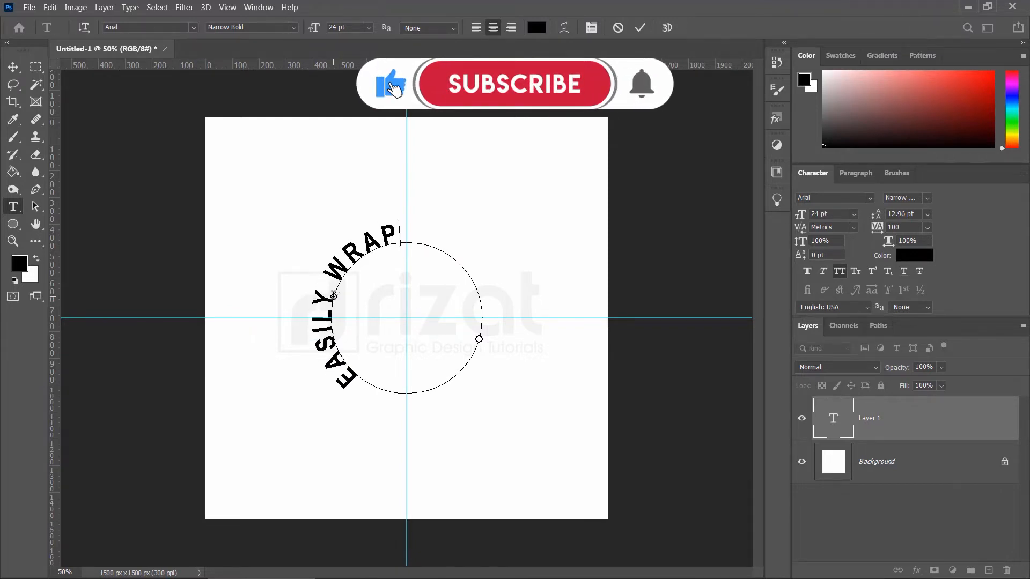
type(" YOUR TEXT")
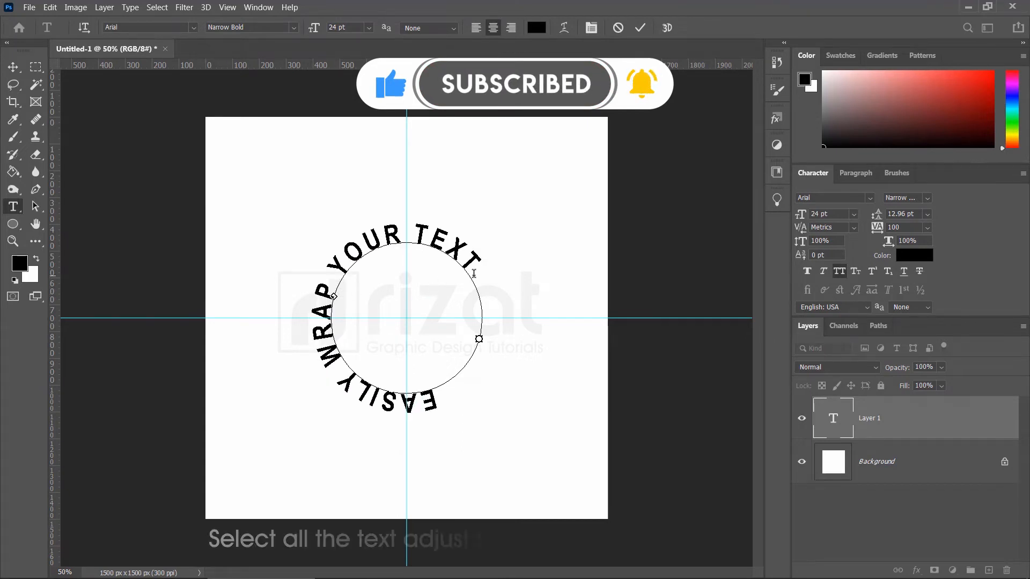
left_click_drag(467, 276, 541, 384)
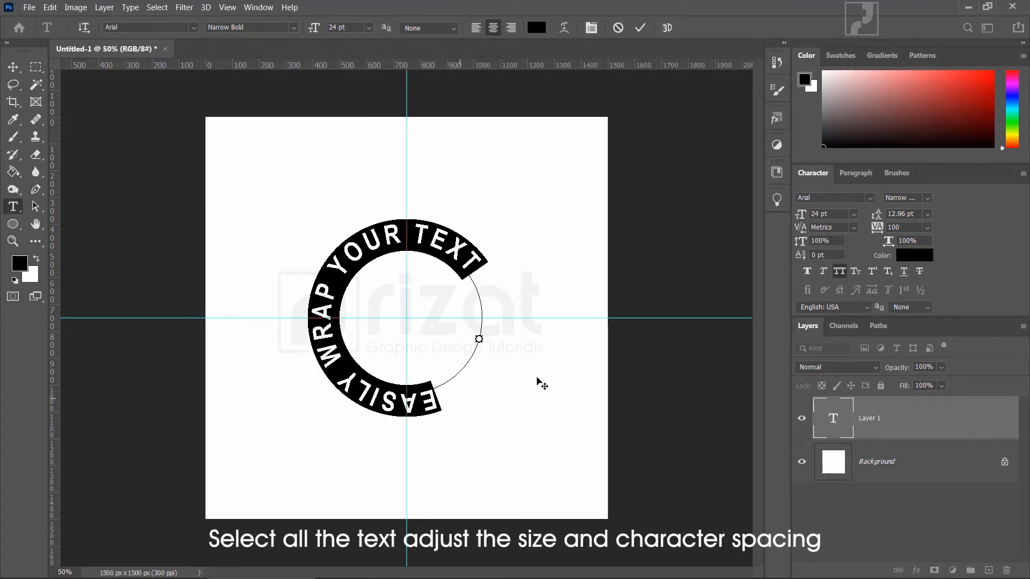
left_click_drag(804, 214, 799, 219)
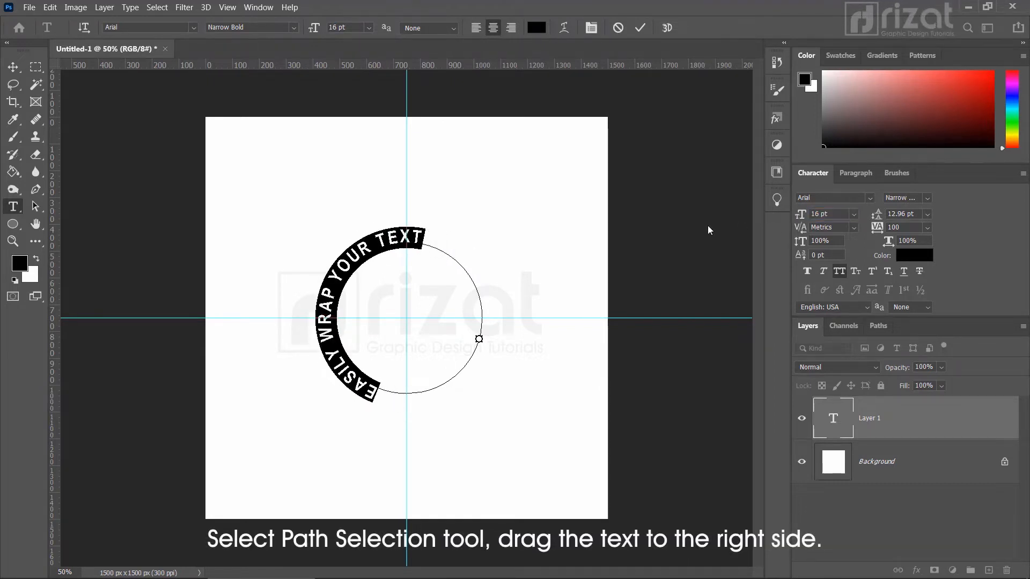
Step: Slide the text along the path until it is centred over the circle's top, and set its tracking to 0
left_click(34, 209)
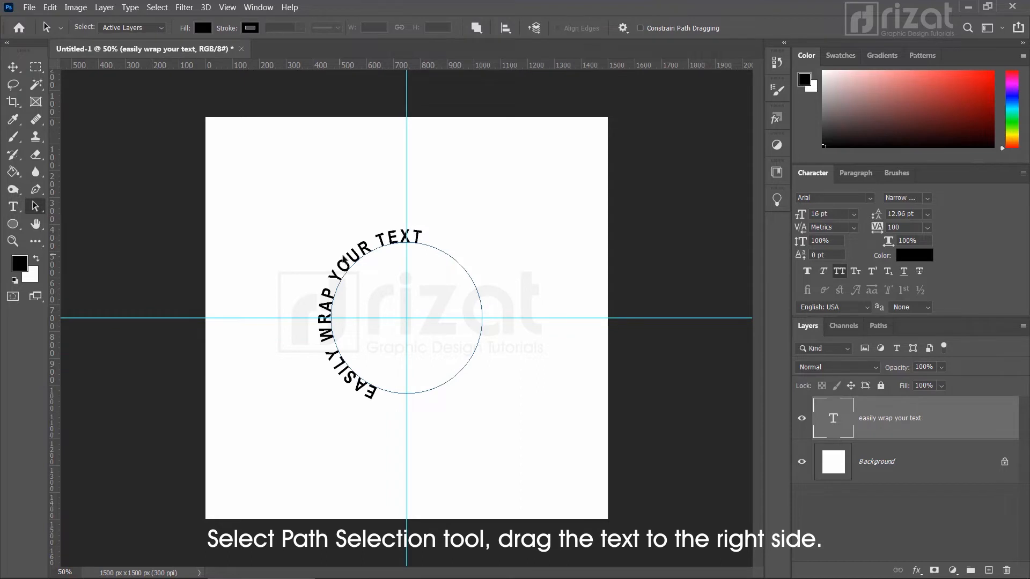
left_click_drag(346, 259, 411, 252)
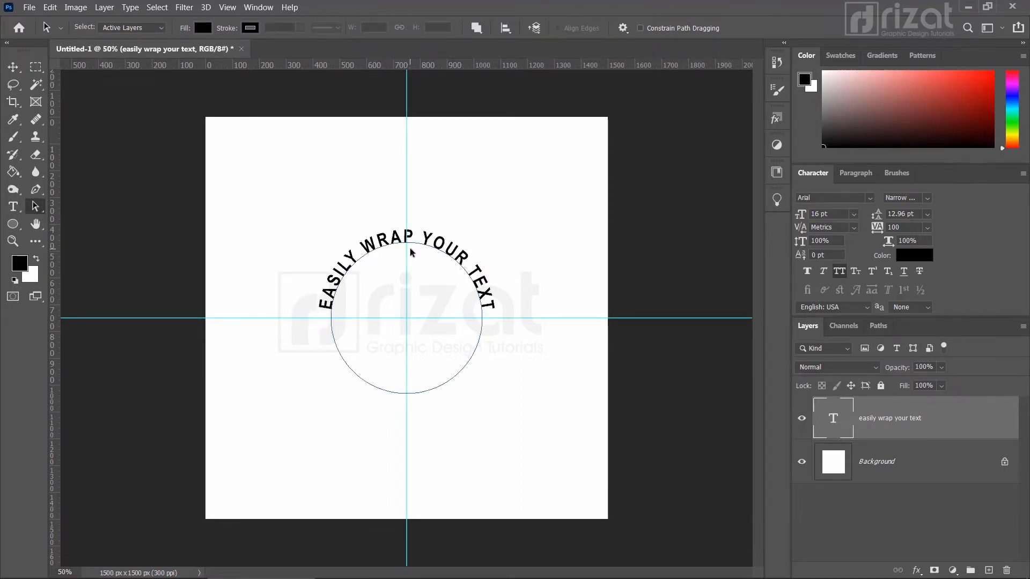
left_click(928, 228)
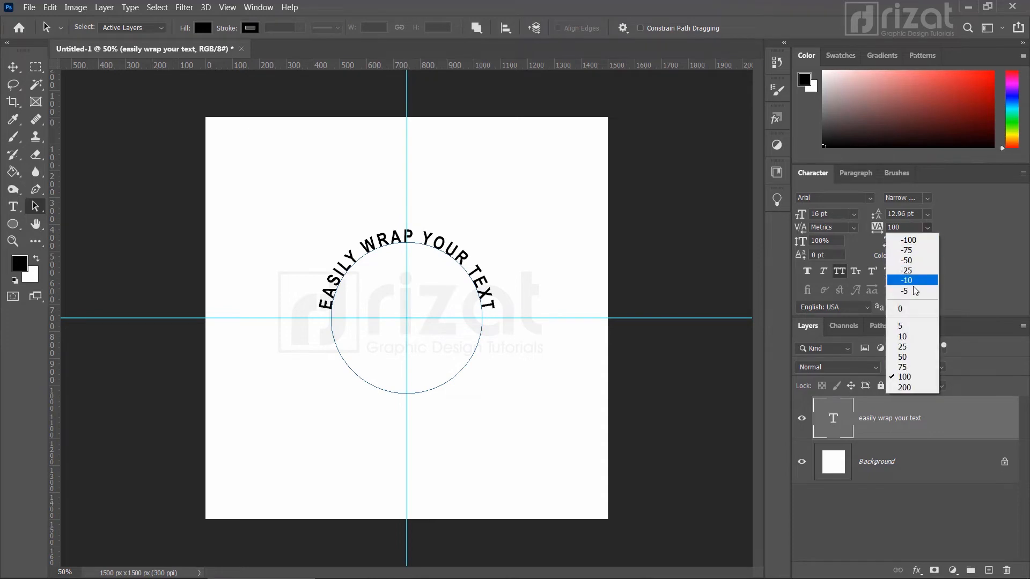
left_click(908, 314)
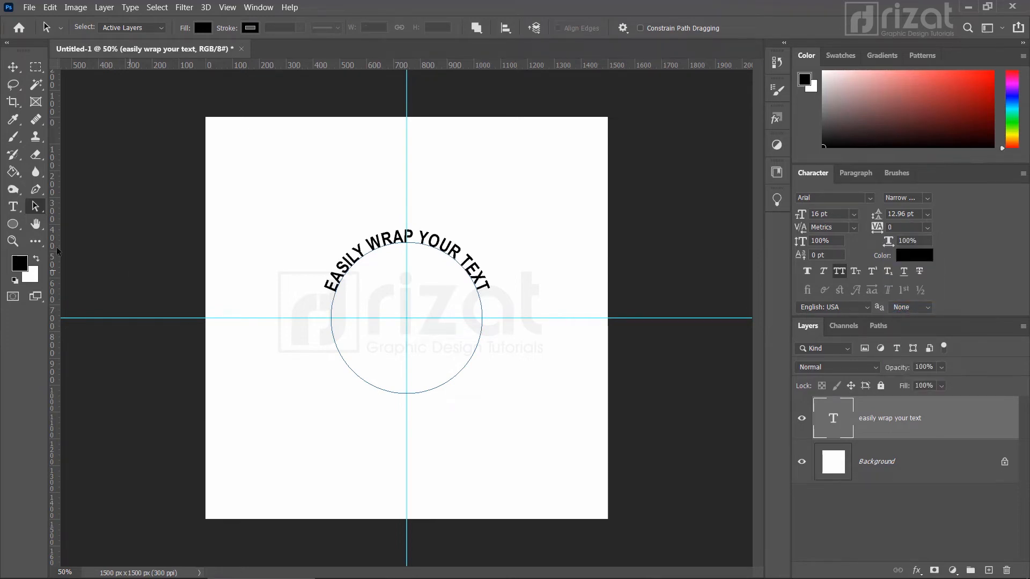
Step: Draw a second, larger circular path about 668 px wide from the guides' intersection, enclosing the curved text
left_click(15, 211)
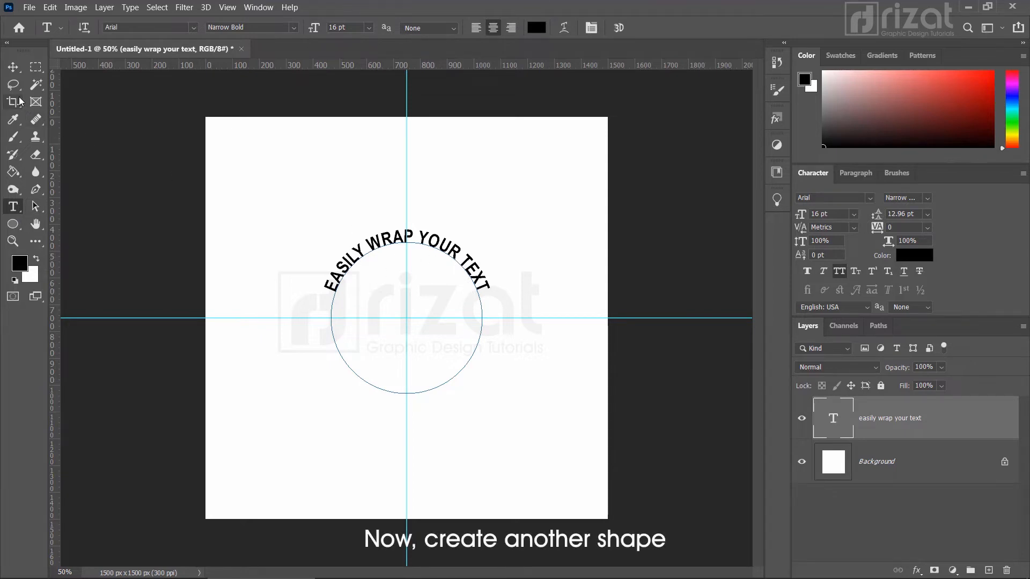
left_click(13, 224)
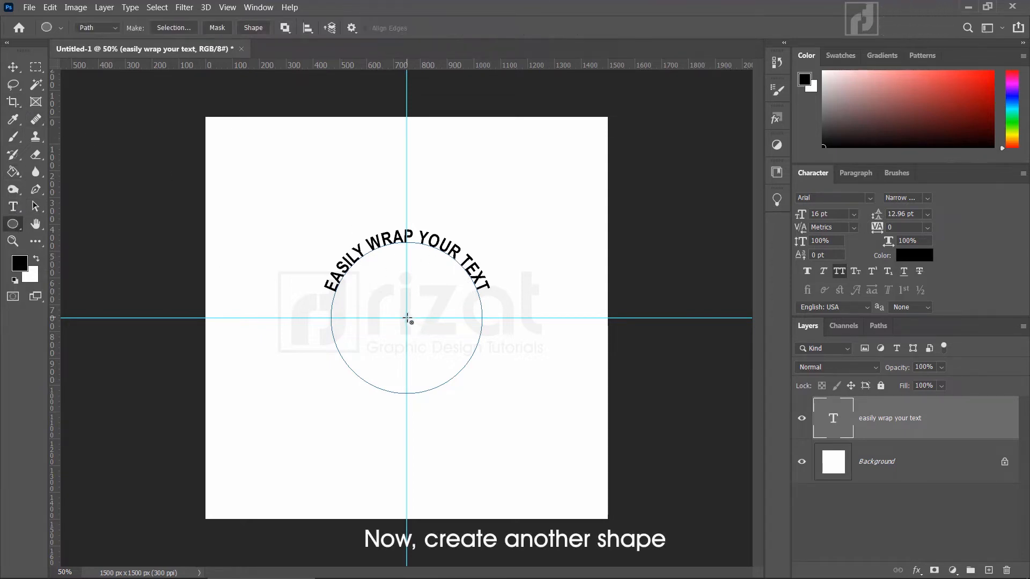
left_click_drag(407, 318, 511, 409)
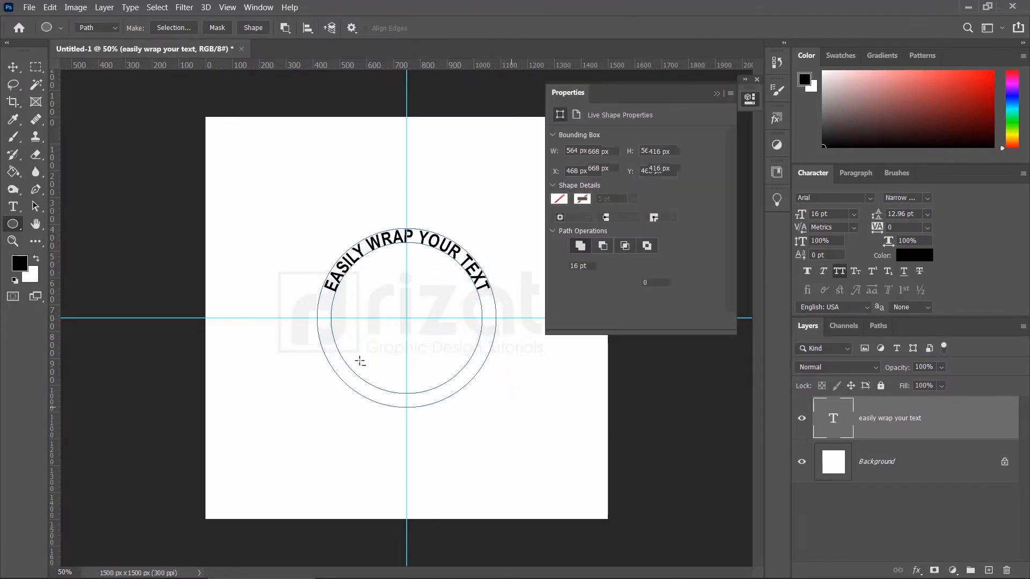
Step: Write "AROUND A CIRCLE" along the larger circular path and flip it inside, centred at the circle's bottom
left_click(13, 206)
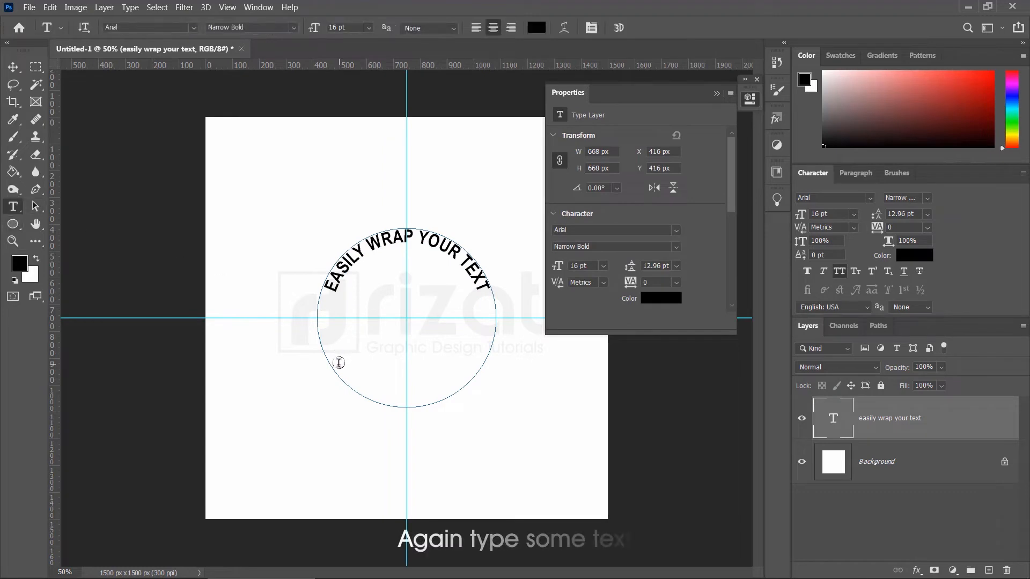
left_click(336, 365)
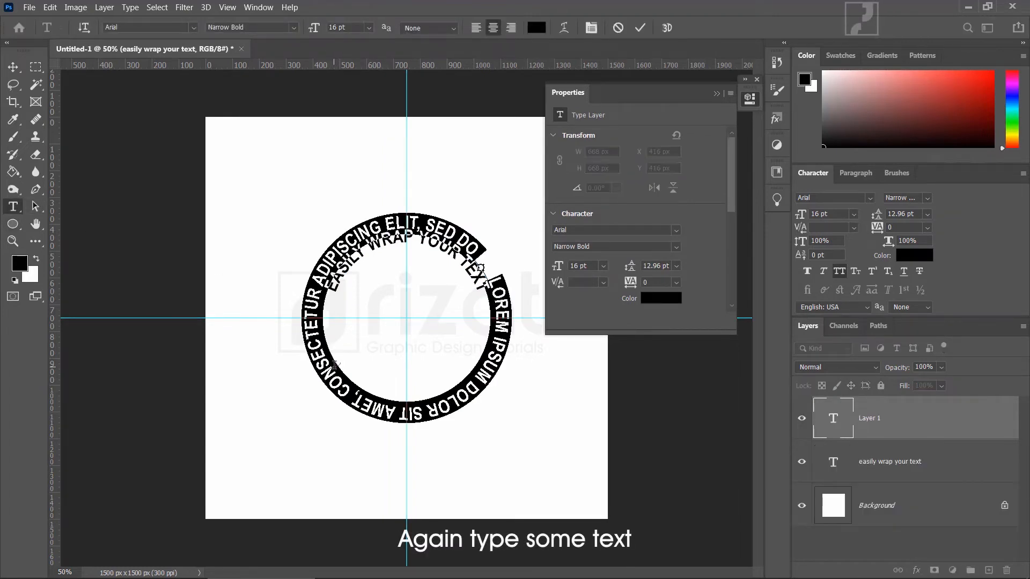
type("around a c")
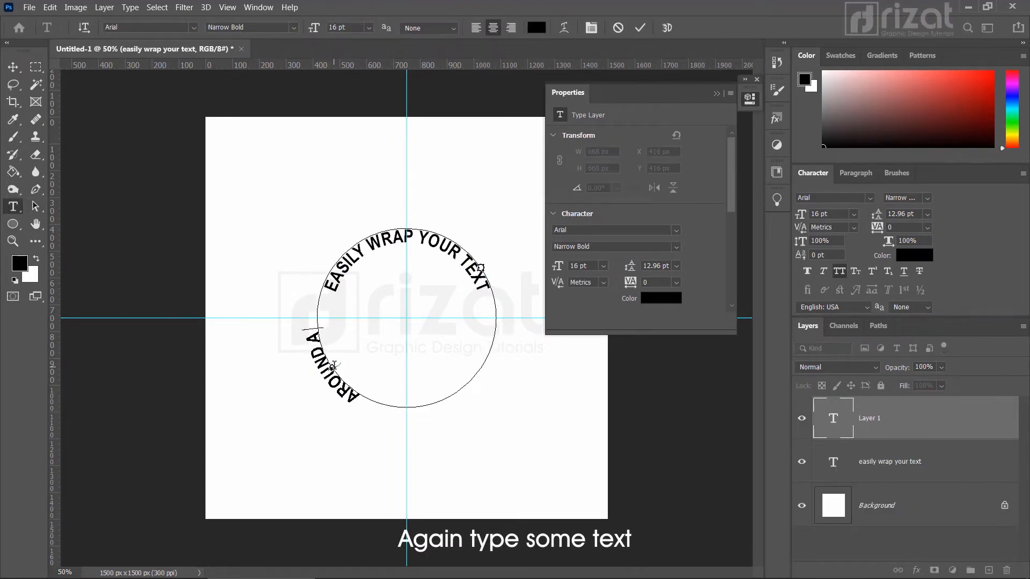
type("ircle")
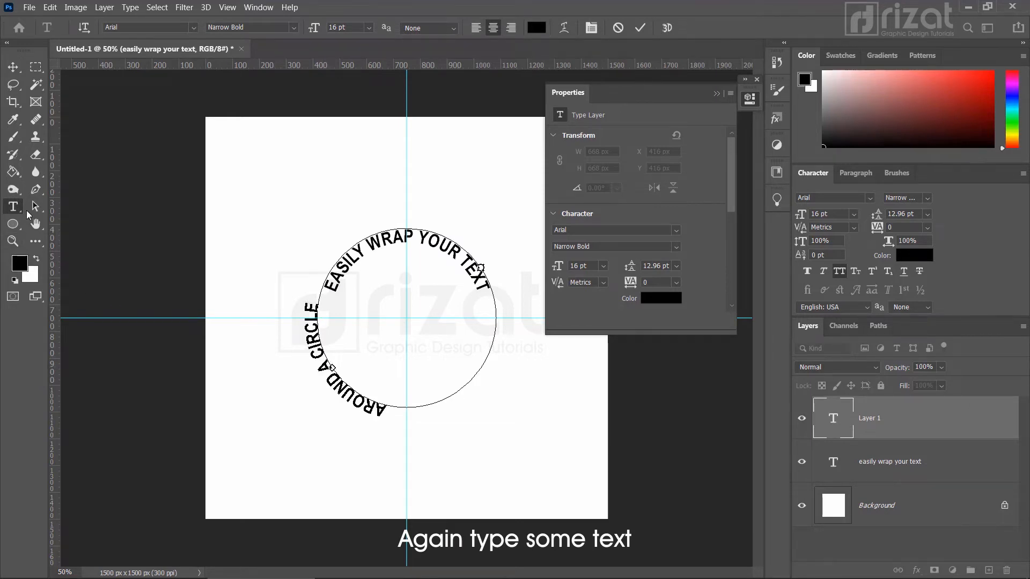
left_click(35, 206)
left_click_drag(331, 372, 406, 372)
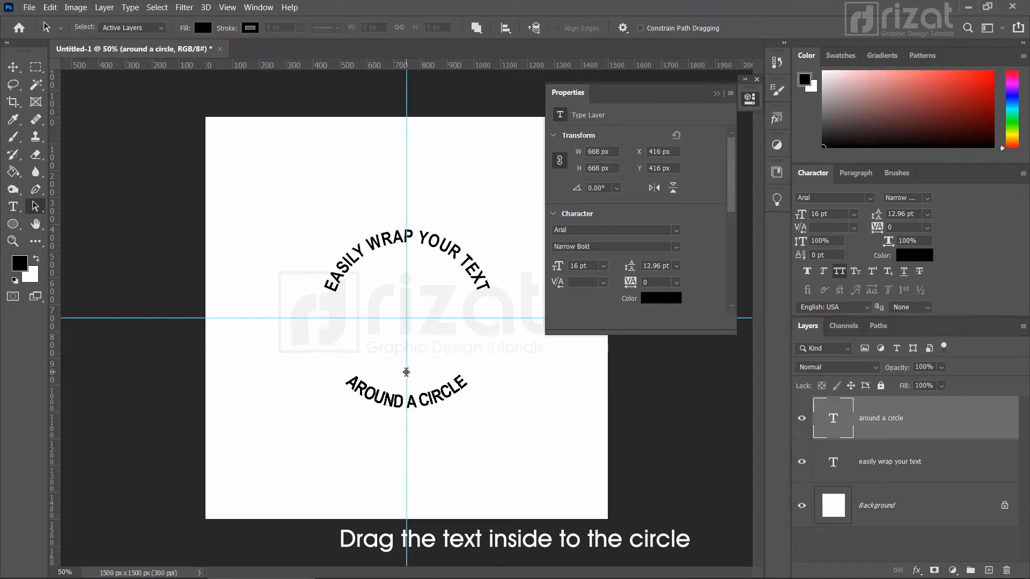
Step: Set the tracking of the whole "AROUND A CIRCLE" text to 280
left_click(13, 209)
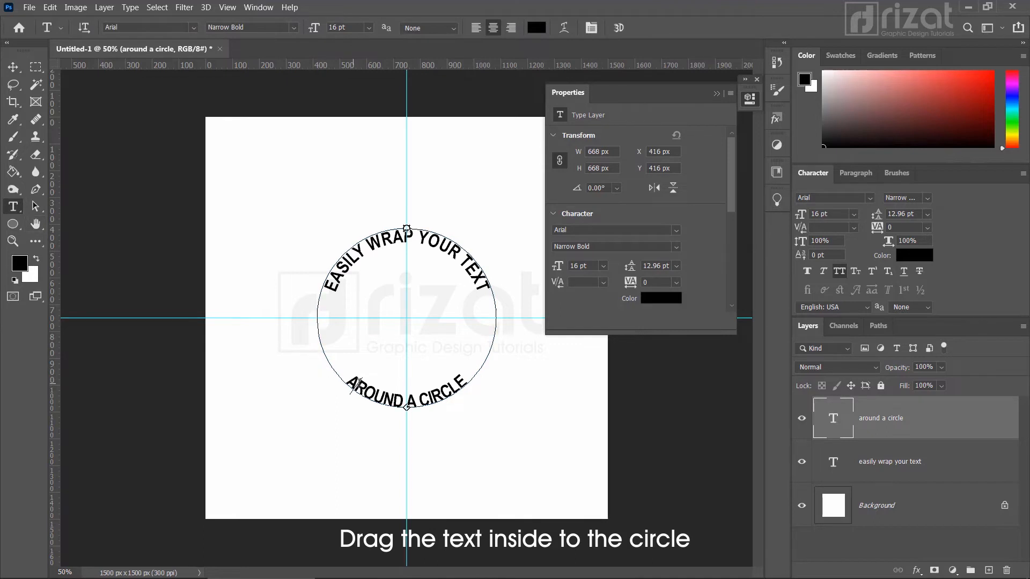
left_click_drag(352, 383, 483, 384)
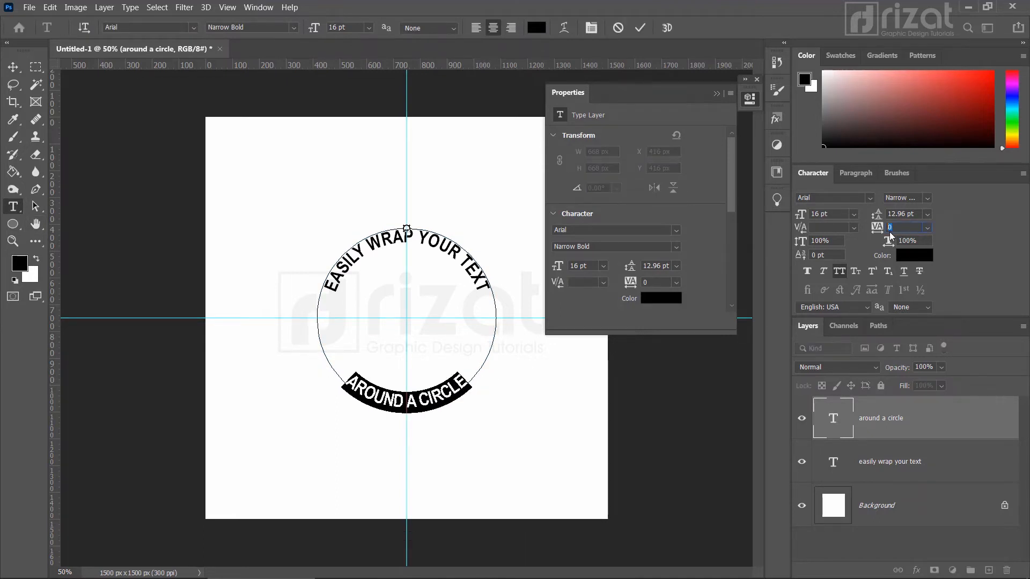
key("shift+Up")
key("shift+Up")
key("shift+Up")
key("shift+Up")
key("shift+Up")
key("shift+Up")
key("shift+Up")
key("shift+Up")
key("shift+Up")
key("shift+Up")
key("shift+Up")
key("shift+Up")
key("shift+Up")
key("shift+Up")
key("shift+Up")
key("shift+Up")
key("shift+Up")
key("shift+Up")
key("shift+Up")
key("shift+Up")
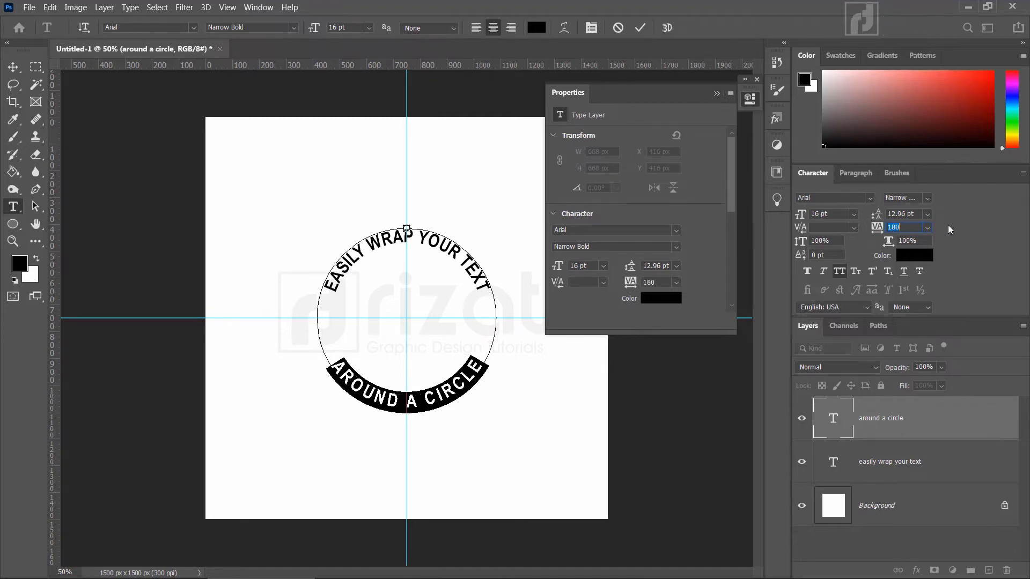
key("shift+Up")
key("shift+Up")
key("shift+Up")
key("shift+Up")
key("shift+Up")
key("shift+Up")
key("shift+Up")
key("shift+Up")
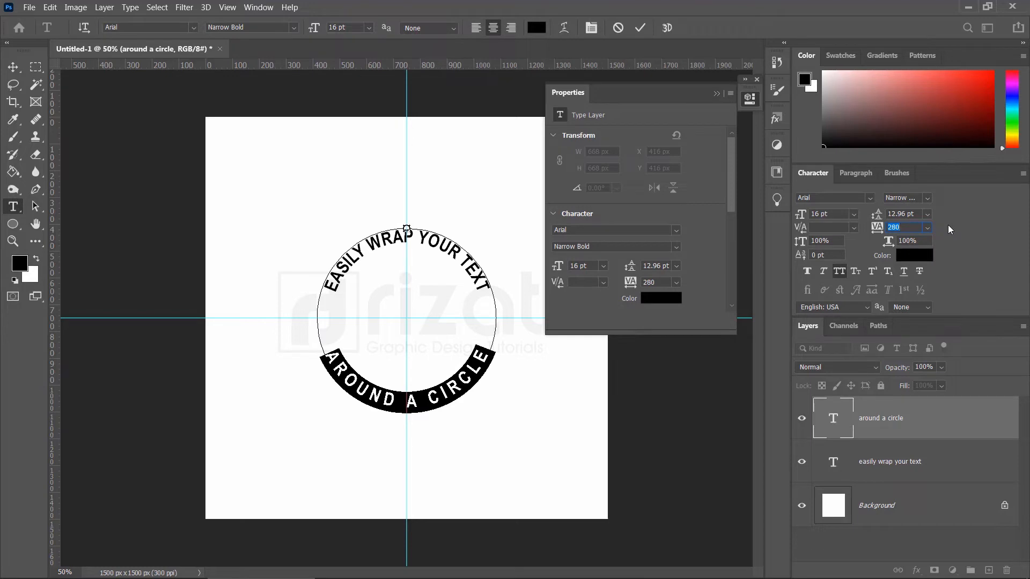
left_click(13, 223)
left_click(57, 287)
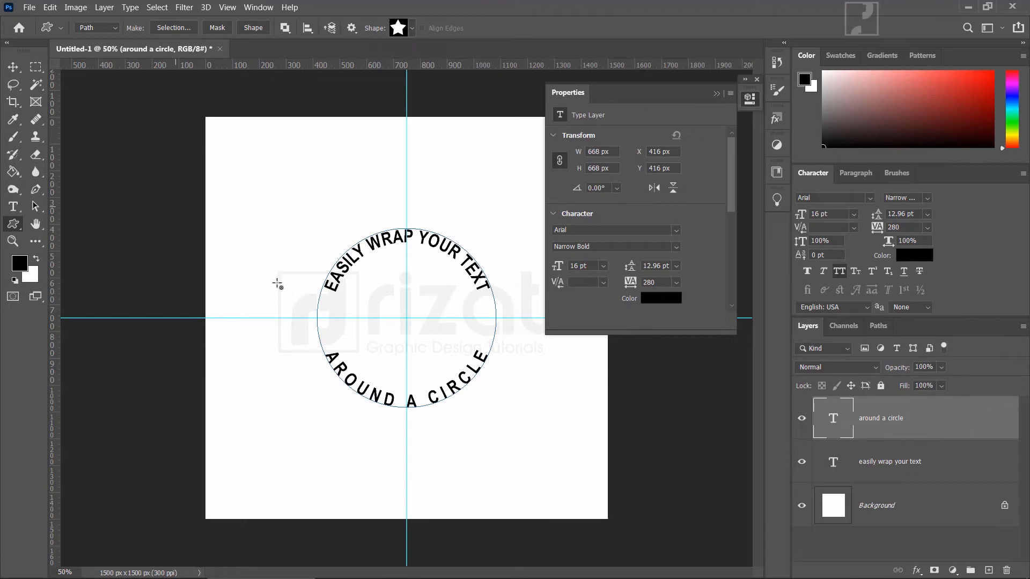
left_click_drag(268, 295, 280, 310)
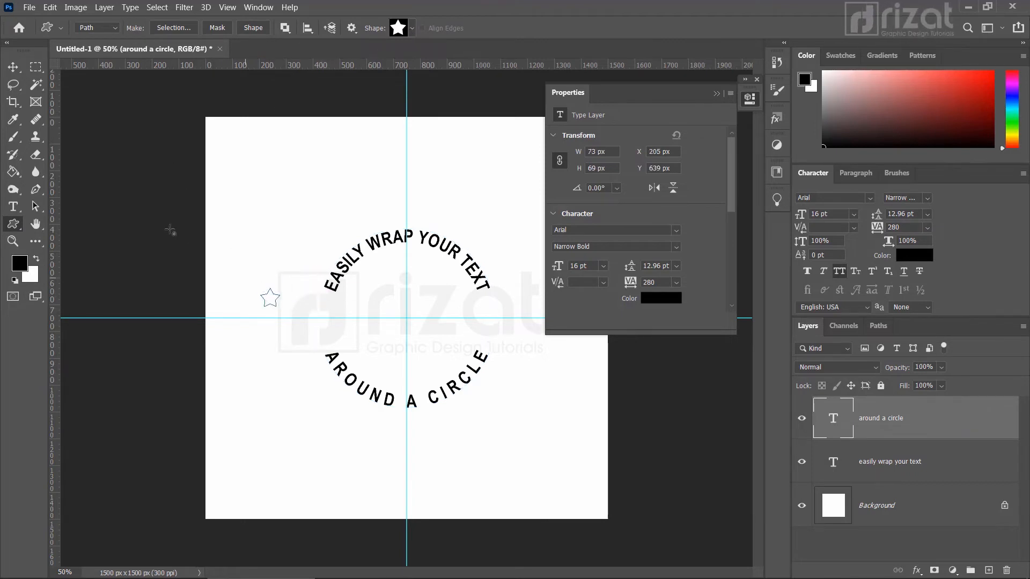
left_click(14, 67)
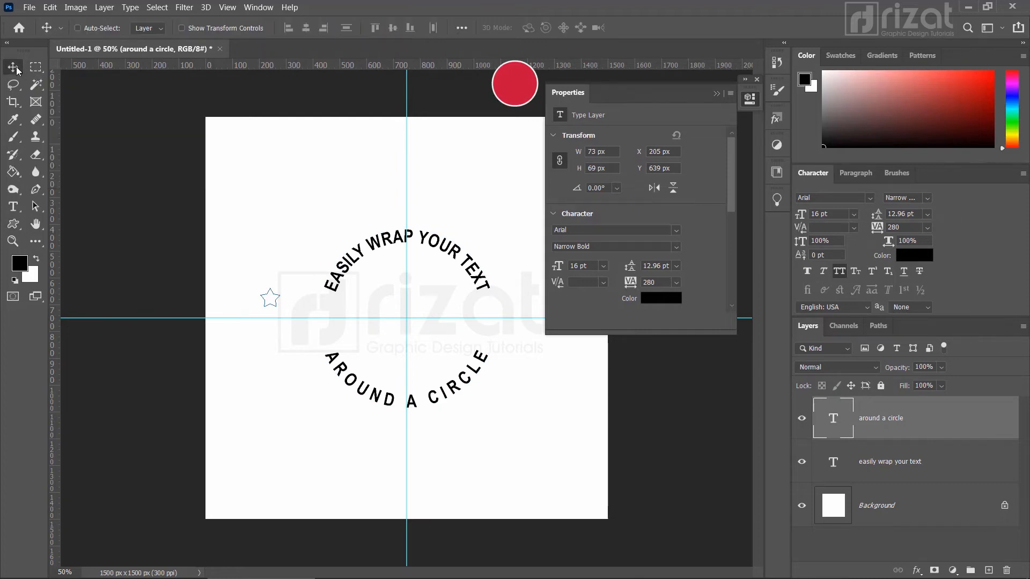
left_click_drag(273, 300, 316, 318)
key("ctrl+z")
key("ctrl+z")
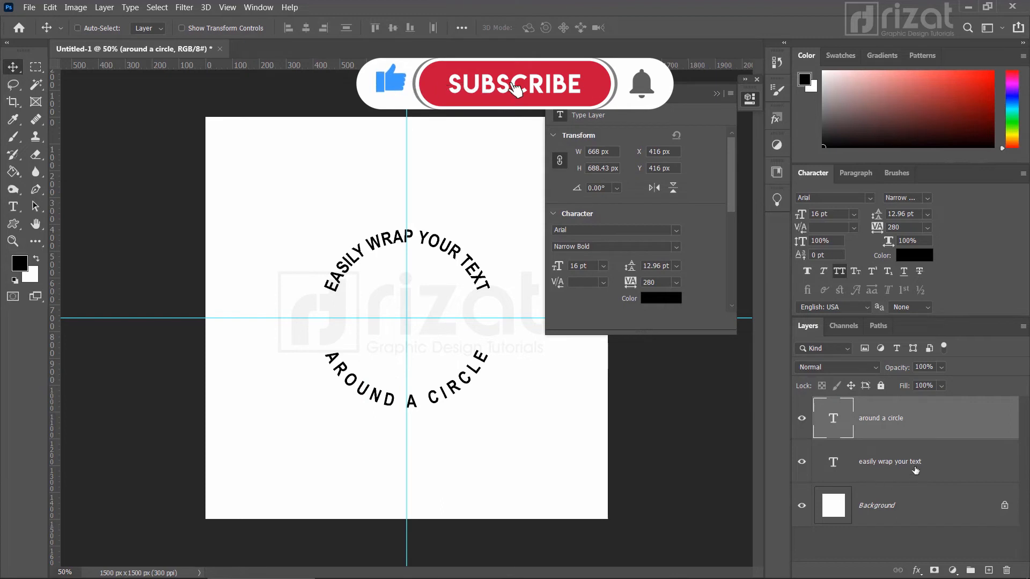
Step: Close the floating properties and add a new empty layer above the "around a circle" text layer
left_click(718, 94)
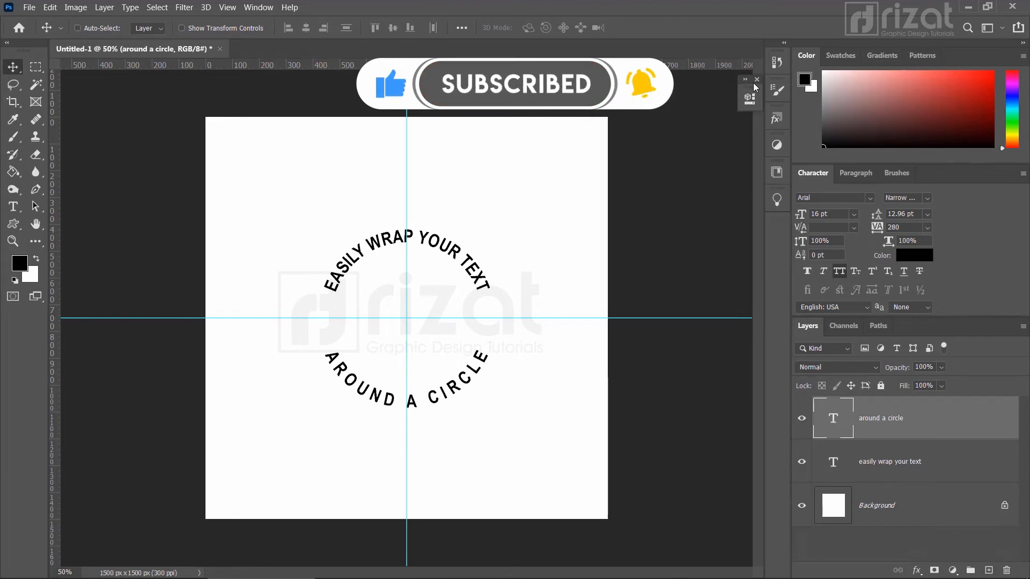
left_click(757, 80)
left_click(986, 571)
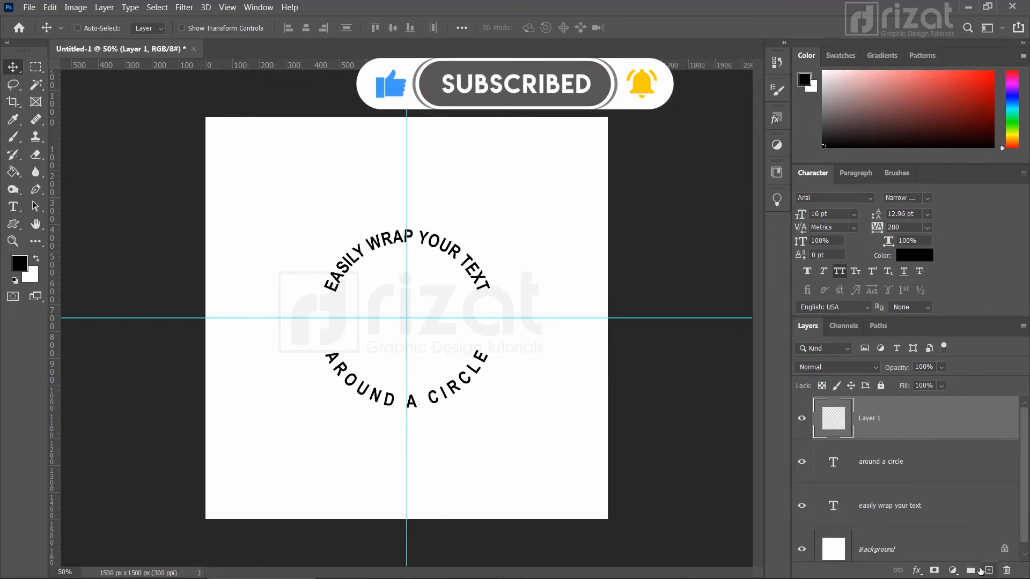
left_click(14, 226)
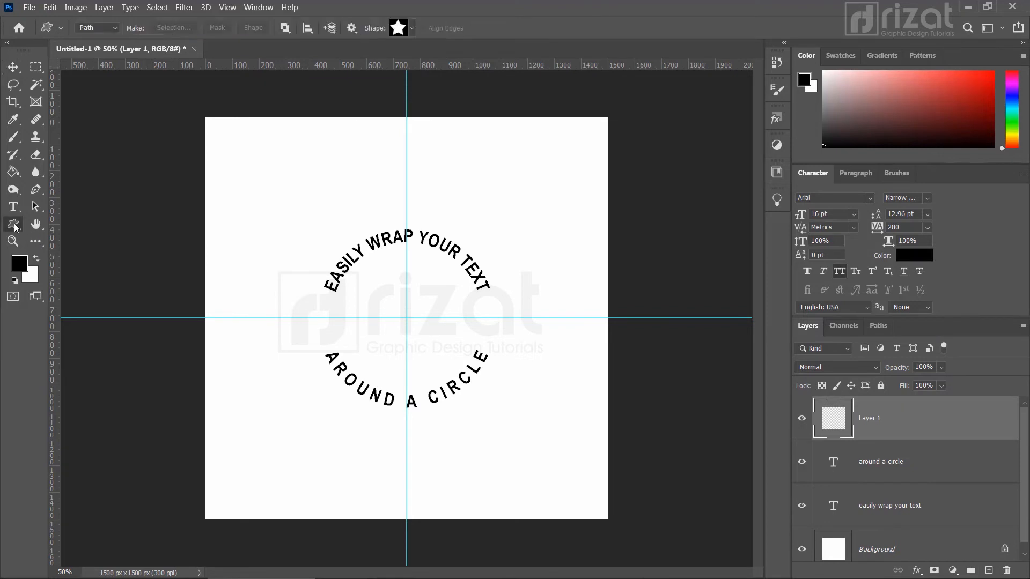
right_click(14, 226)
left_click(54, 247)
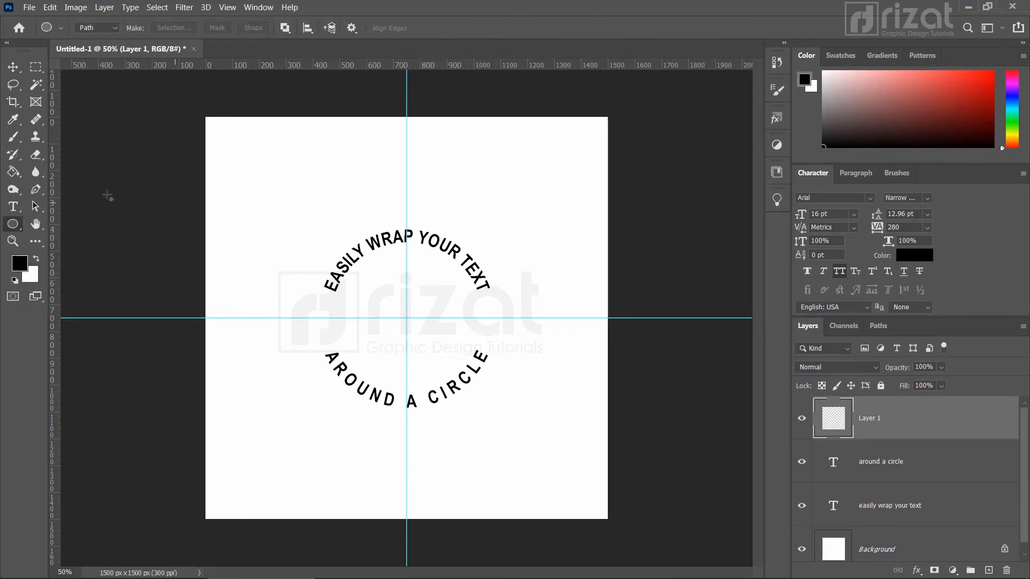
left_click(15, 63)
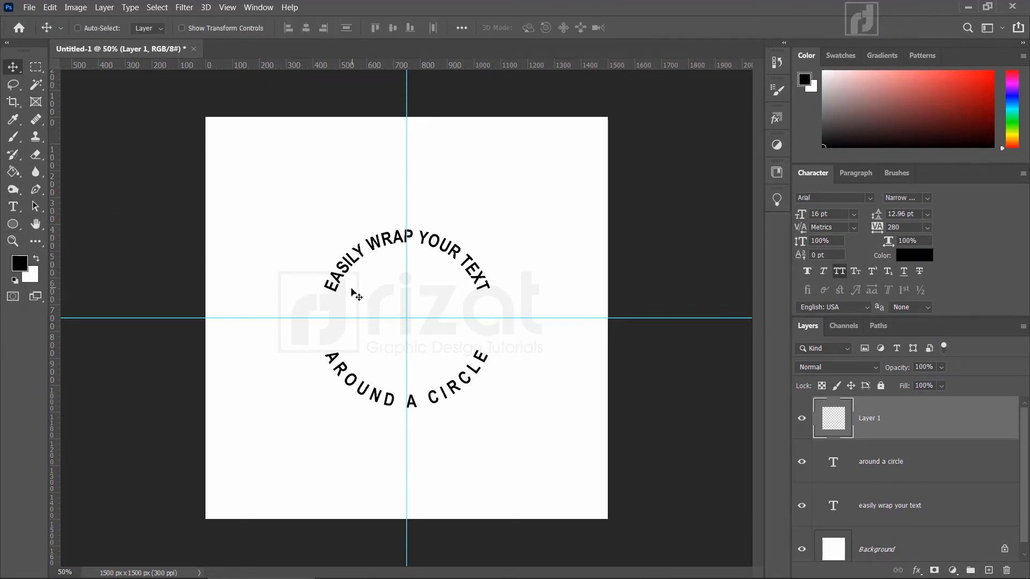
Step: Draw a black star as a custom shape layer, about 81 by 77 px with a 0 pt stroke, right of the circular text
left_click(12, 230)
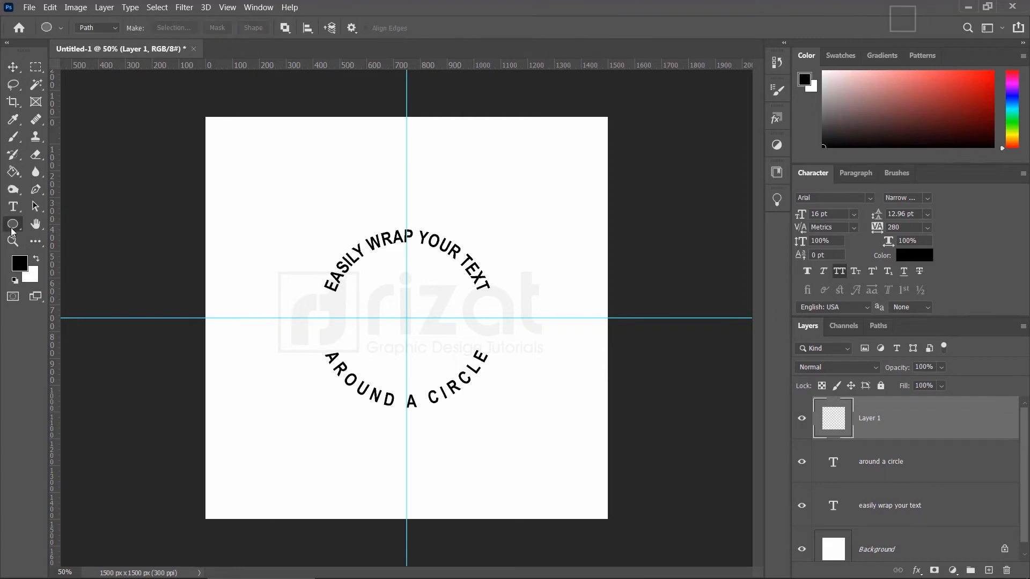
right_click(15, 231)
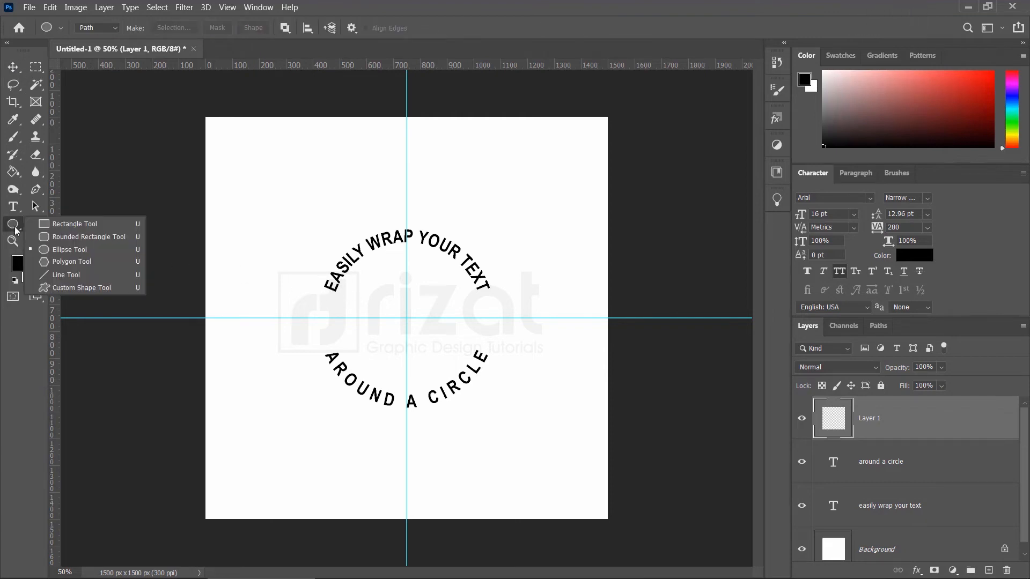
left_click(54, 290)
left_click(97, 28)
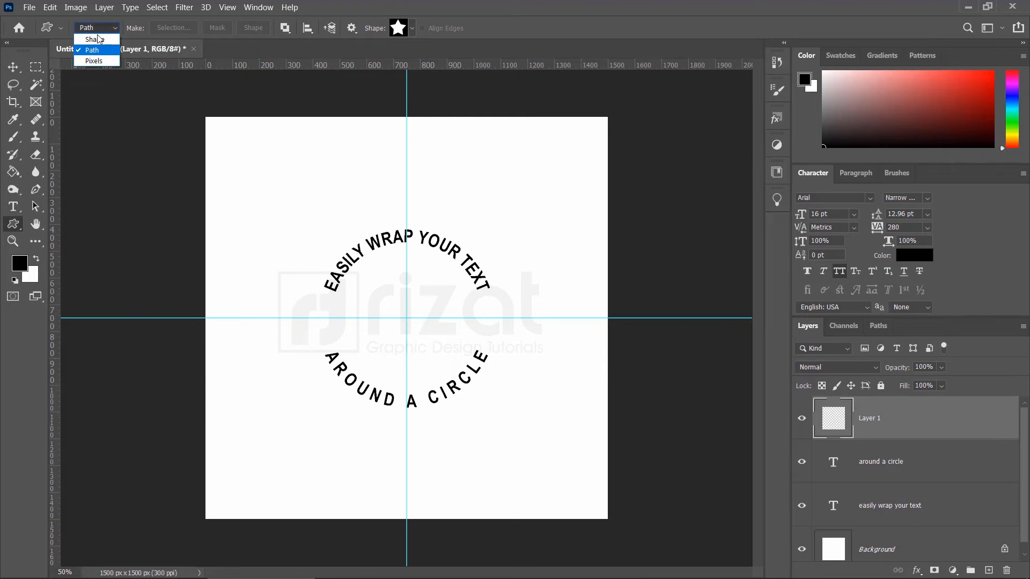
left_click(97, 38)
left_click(248, 28)
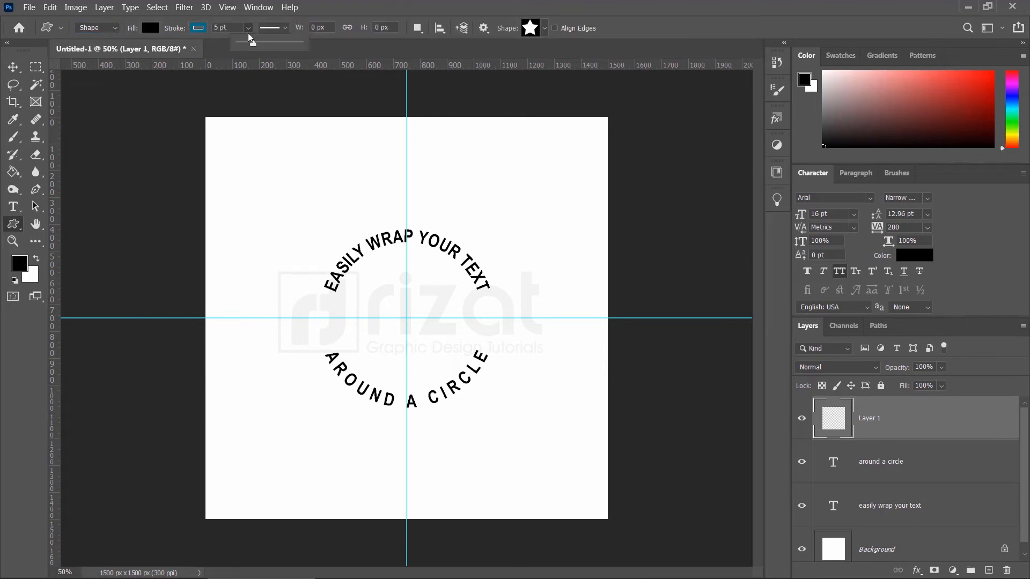
left_click_drag(252, 48, 229, 49)
left_click(150, 28)
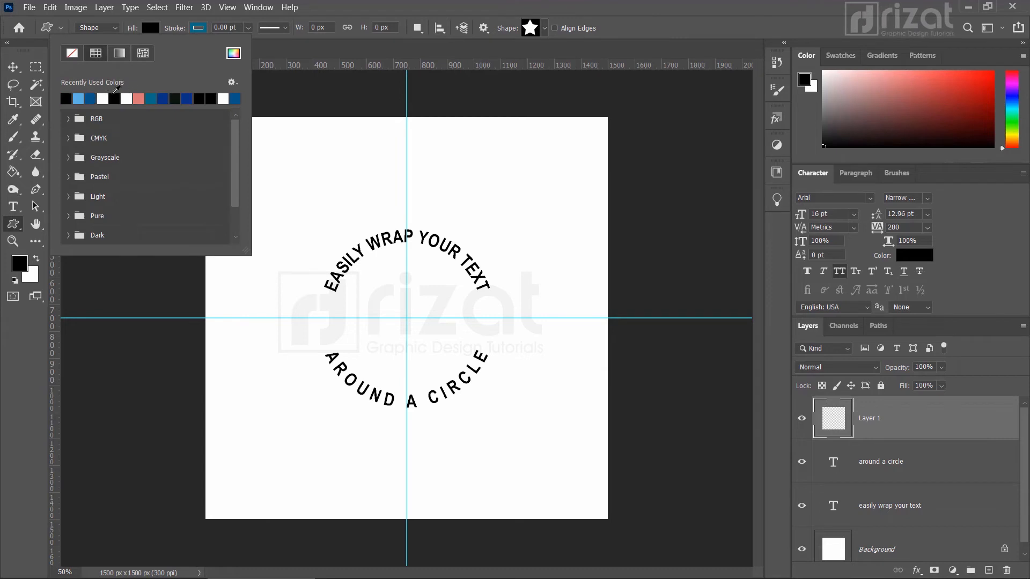
left_click(451, 7)
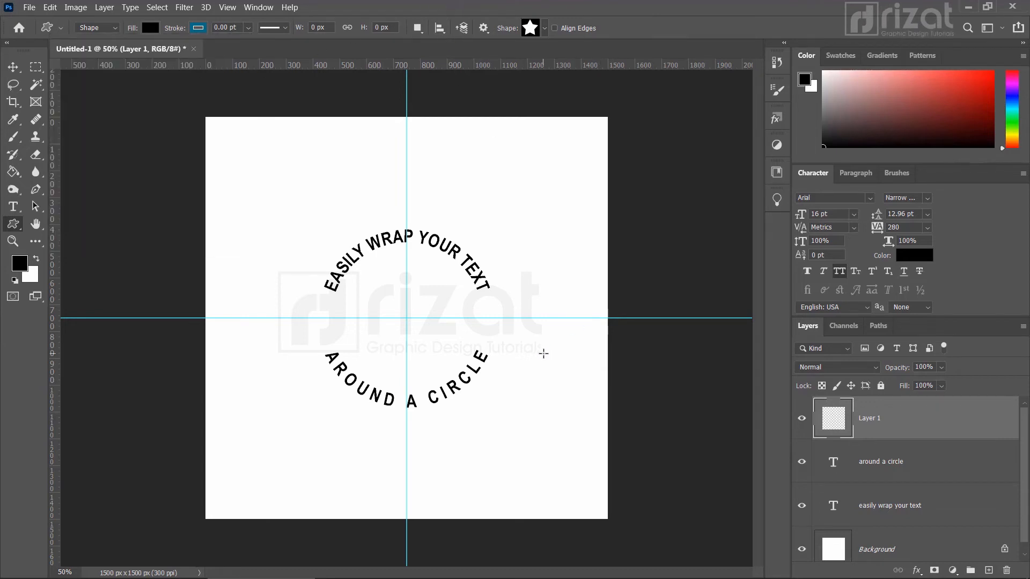
left_click_drag(543, 353, 555, 365)
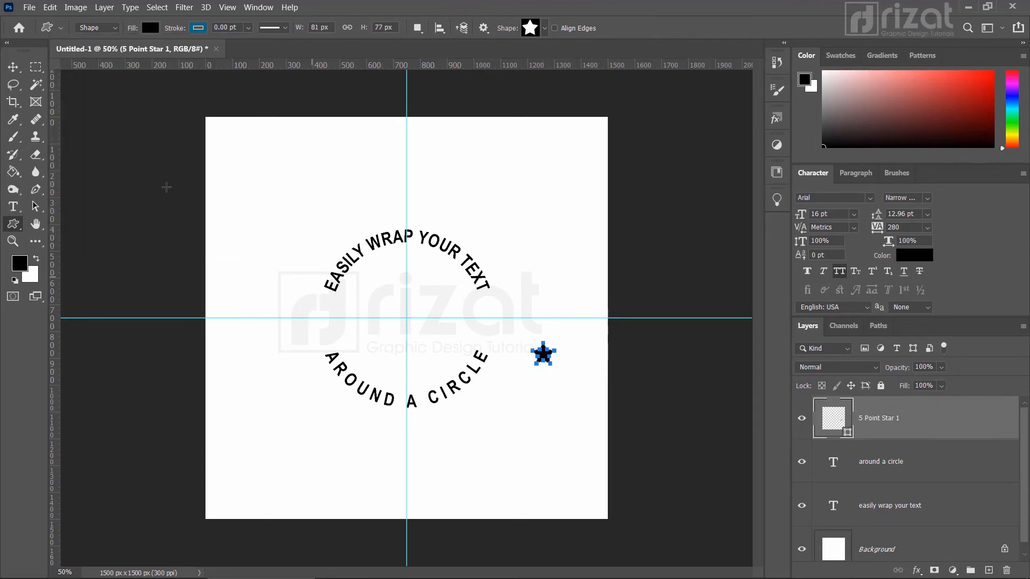
Step: Move the star onto the horizontal guide in one gap between the curved texts and place a duplicate in the opposite gap
left_click(13, 67)
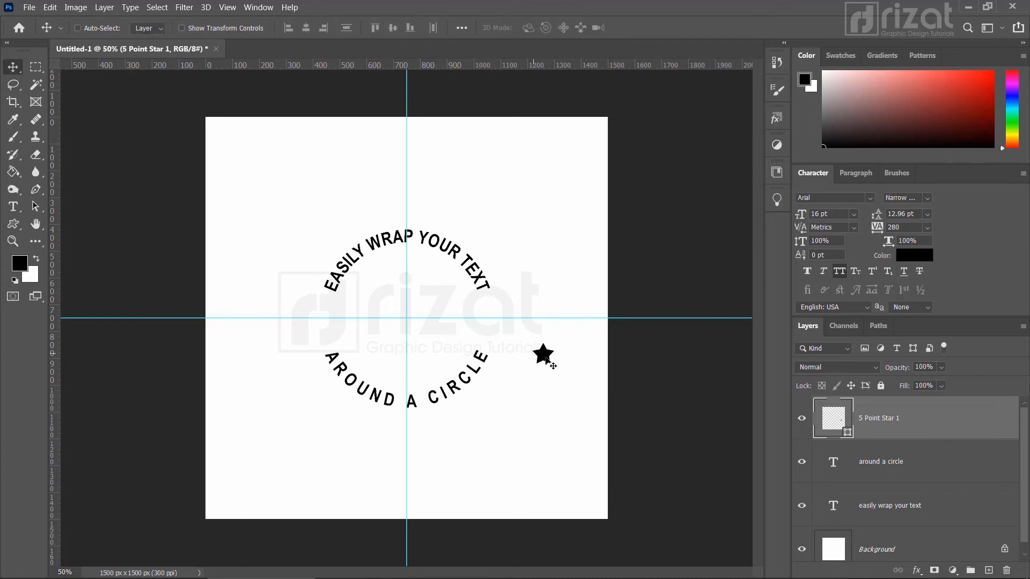
left_click_drag(546, 358, 489, 346)
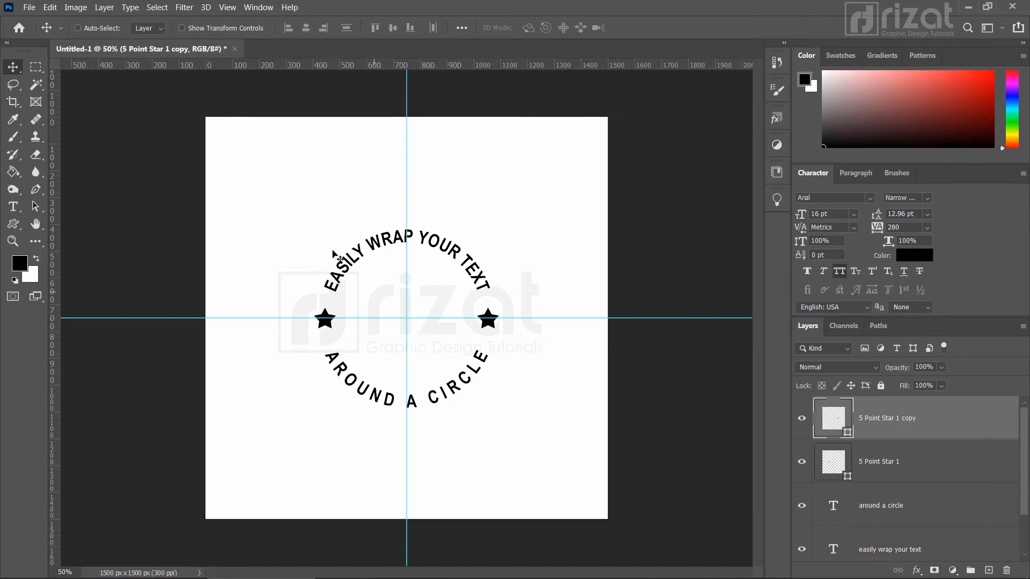
Step: Clear all guides from the document and add a new empty layer above the star copy
left_click(228, 7)
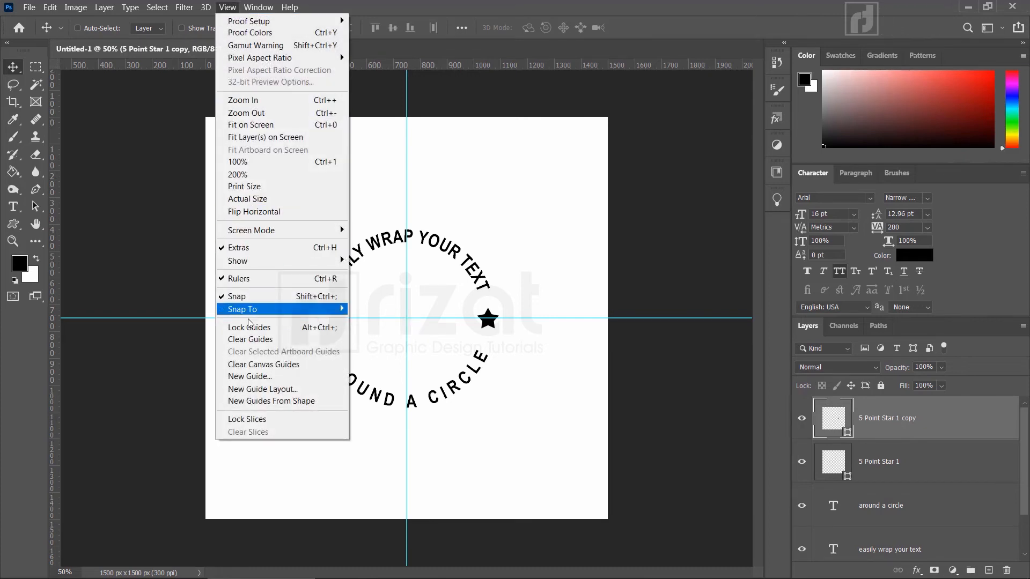
left_click(254, 340)
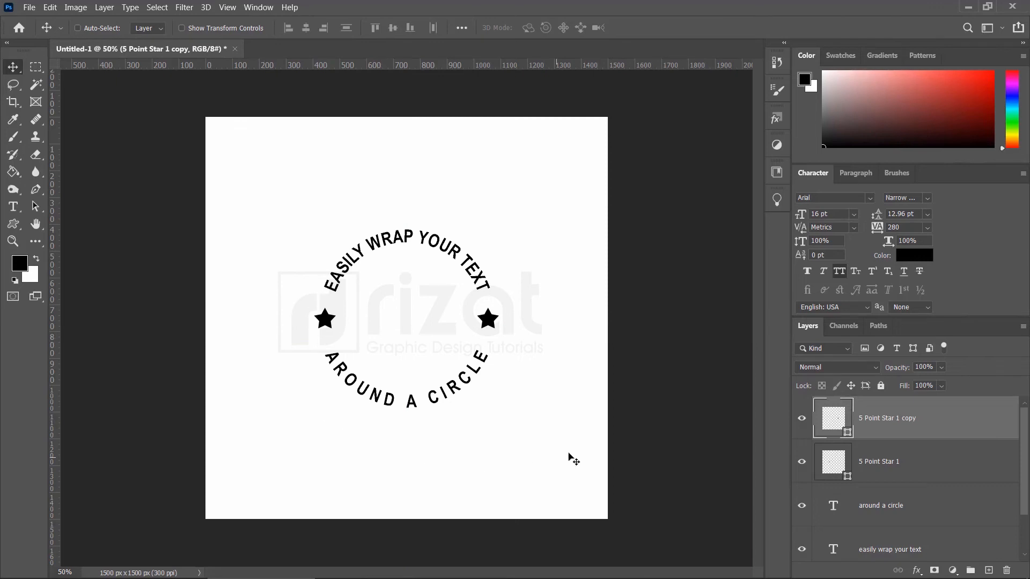
key("ctrl+shift+alt+n")
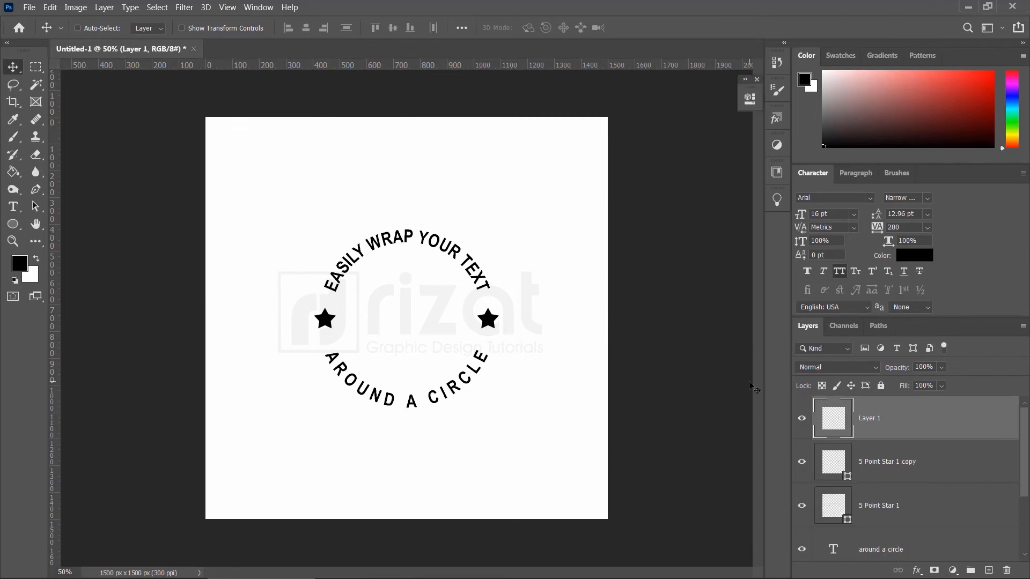
Step: Replace the upper curved text with "THANKS FOR WATCHING"
left_click(13, 207)
left_click(348, 266)
key("ctrl+a")
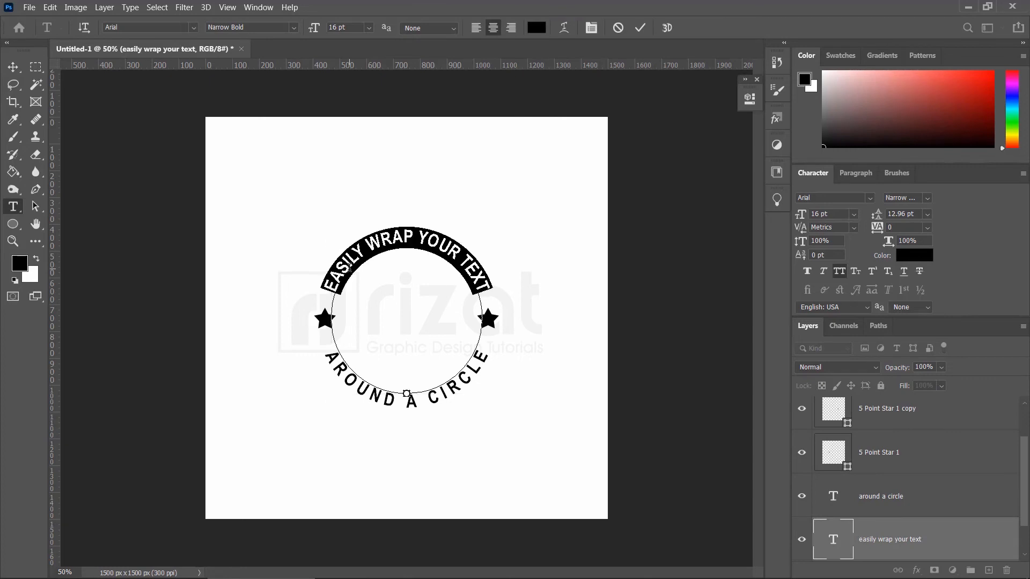
type("thaan")
key("BackSpace")
key("BackSpace")
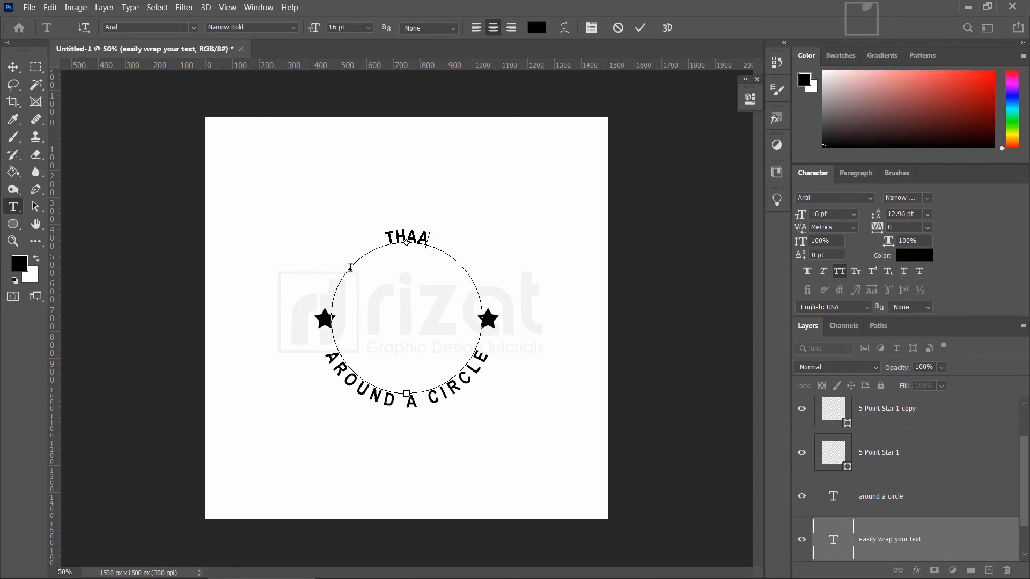
type("nks for wa")
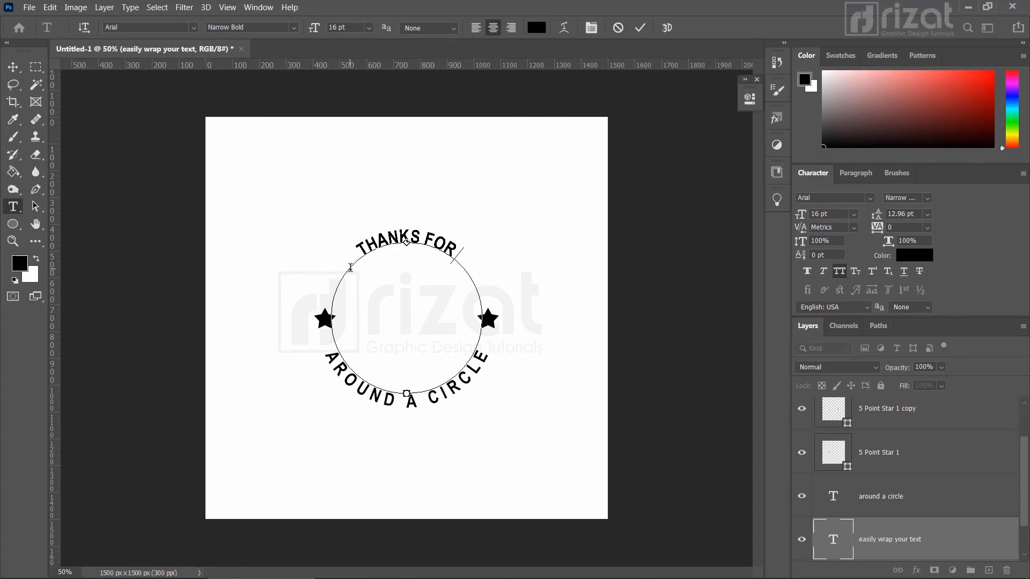
type("tching")
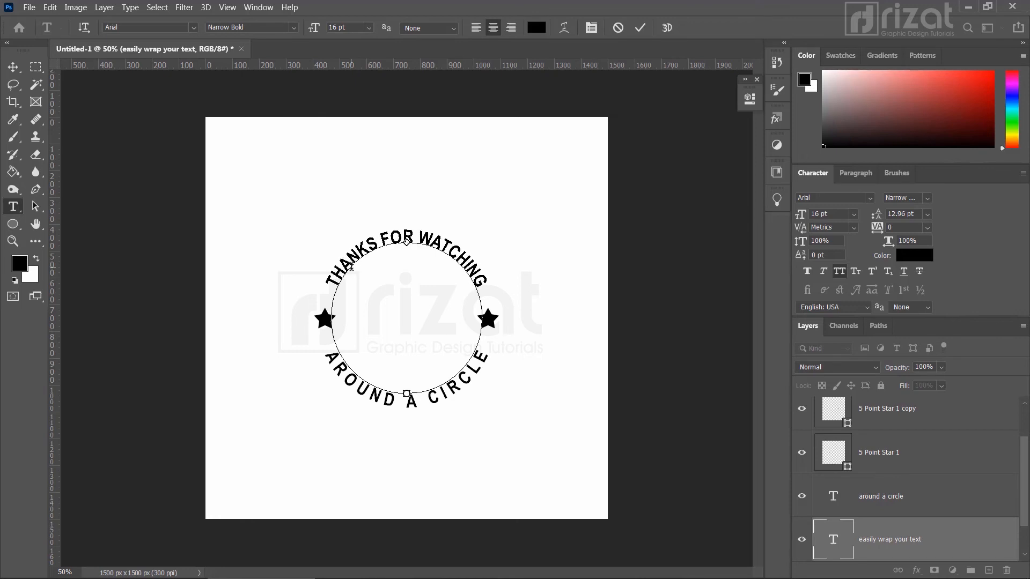
key("ctrl+shift+Right")
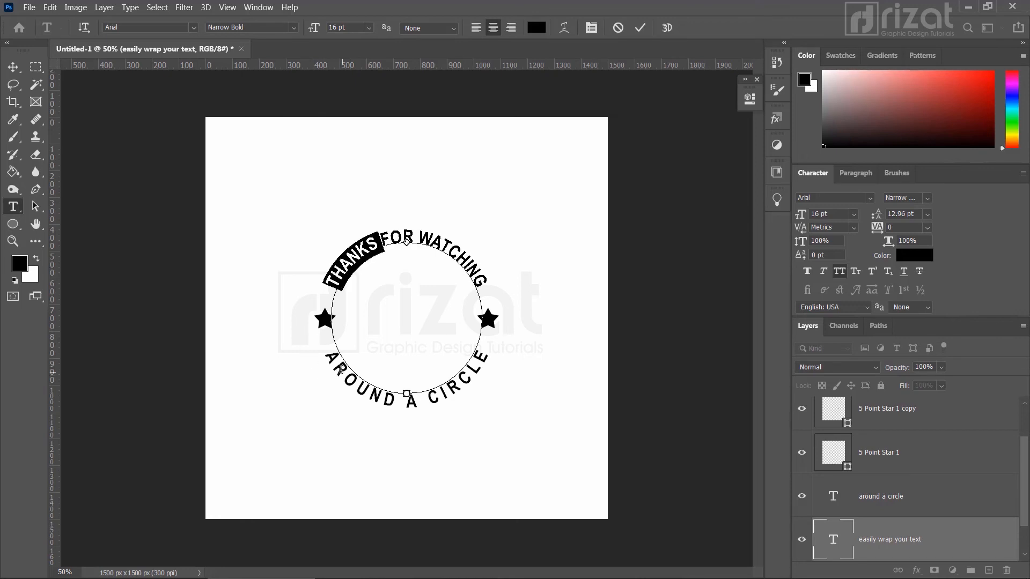
left_click(13, 206)
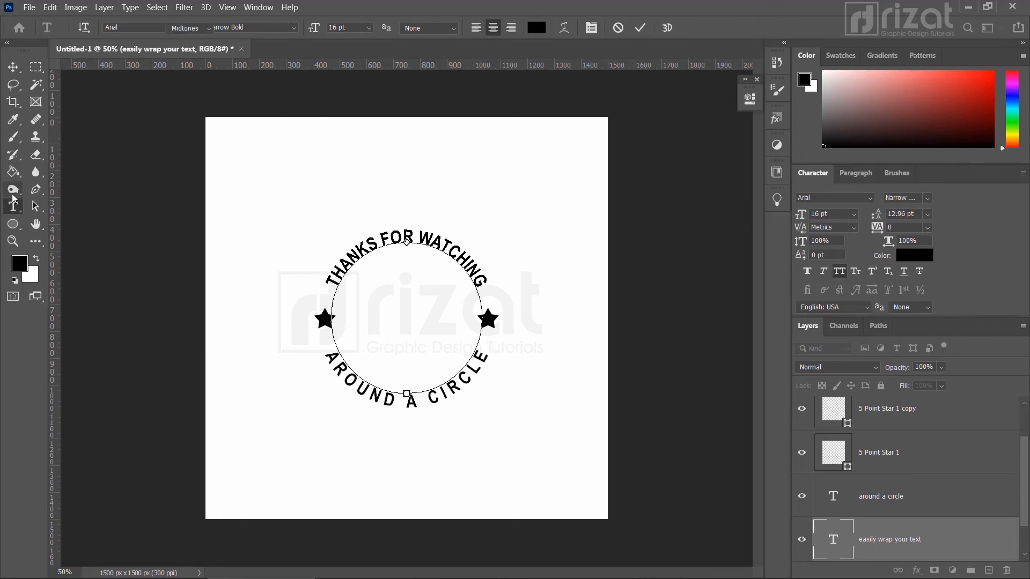
left_click(352, 374)
key("ctrl+space")
left_click(425, 386)
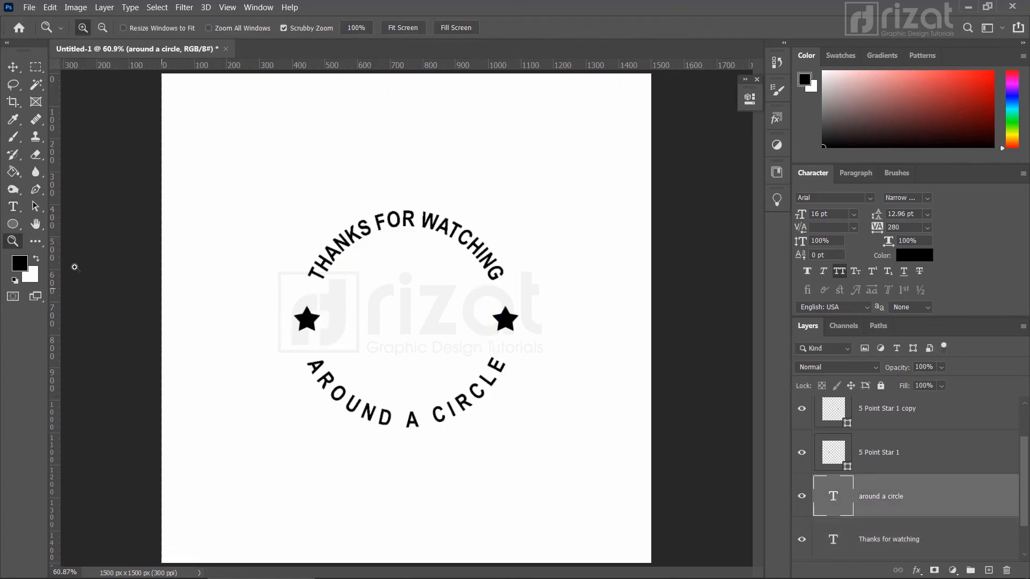
left_click(348, 310, "alt")
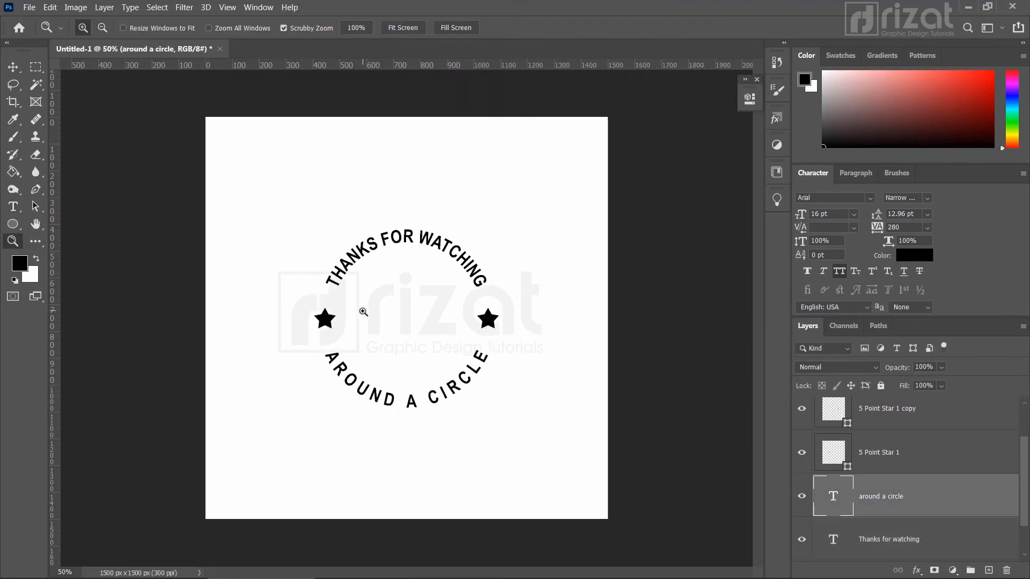
Step: Replace the lower curved text with "SUBSCRIBE FOR MORE TUTORIALS"
left_click(14, 208)
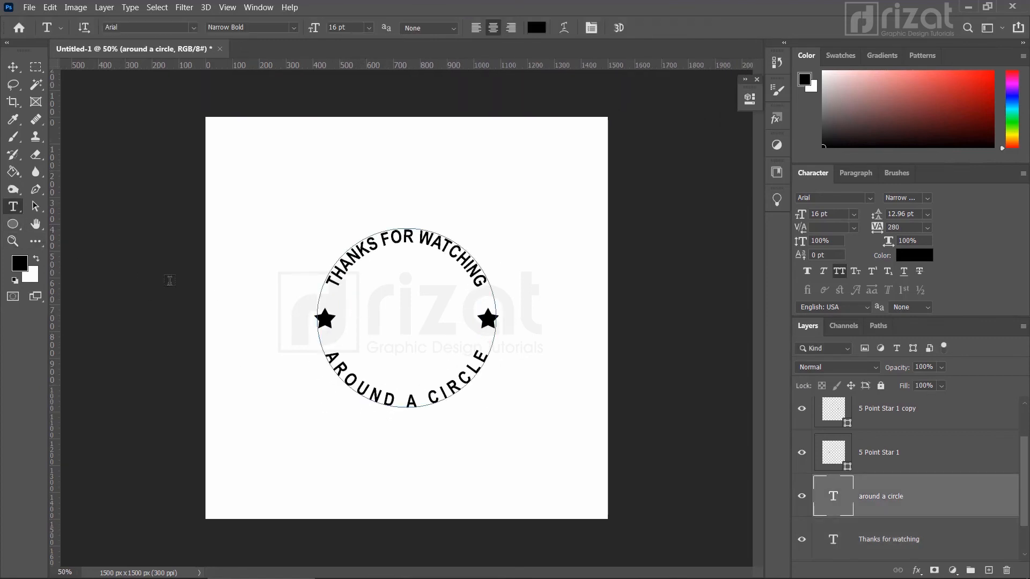
left_click(394, 397)
key("ctrl+a")
type("SUBSC")
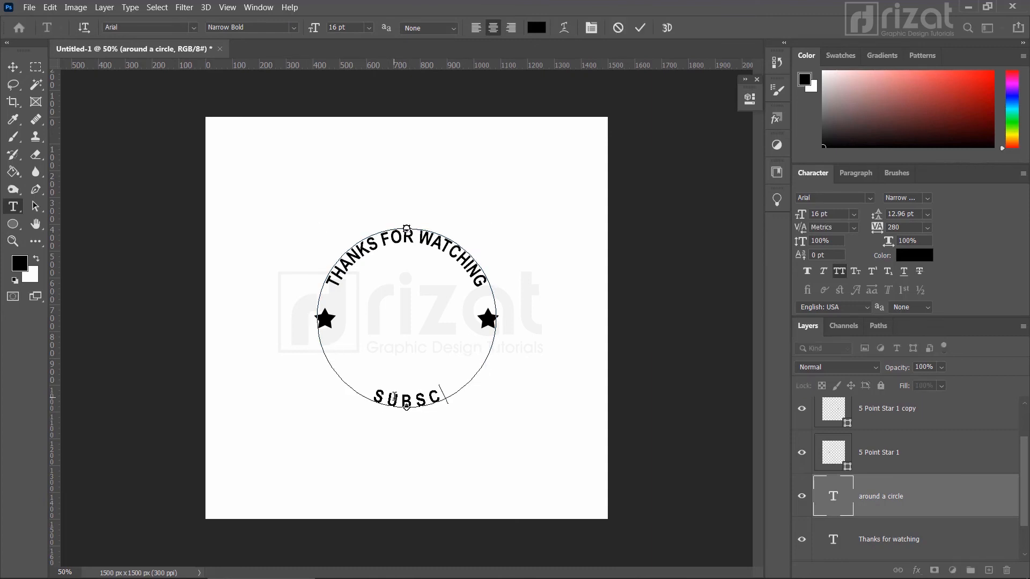
type("RIBE FOR M")
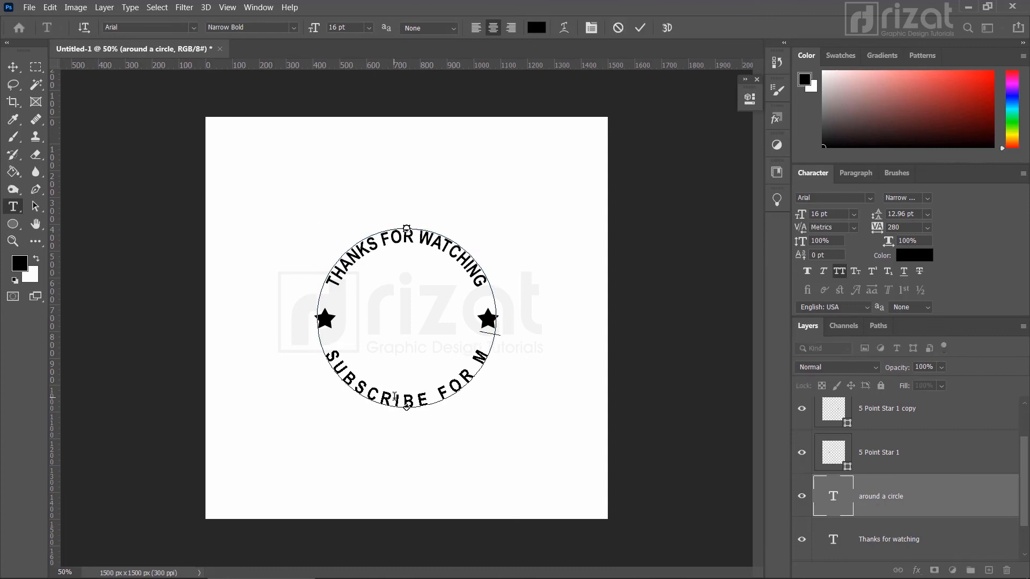
type("ORE TUTORI")
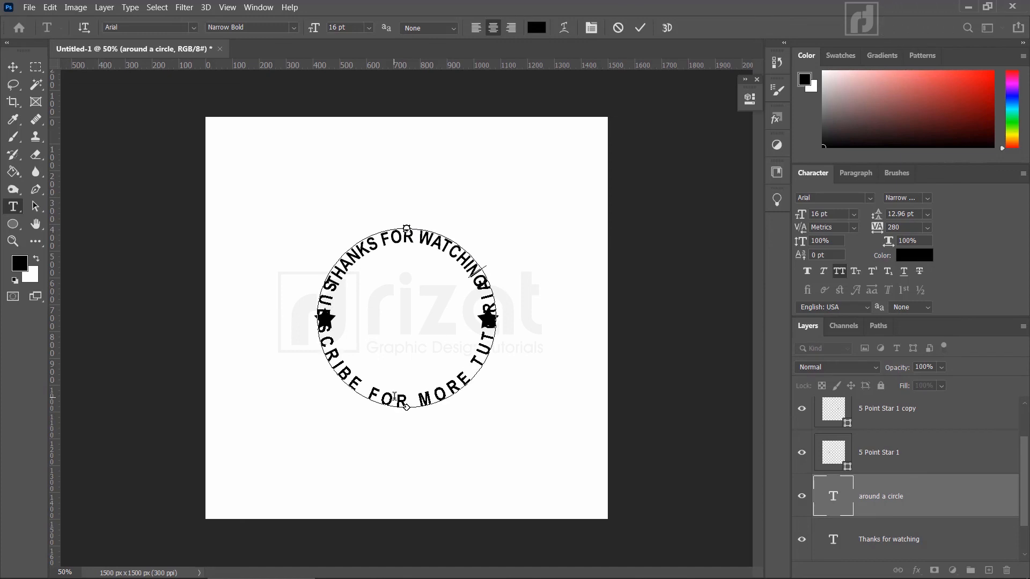
type("ALS")
Step: Set the whole "SUBSCRIBE FOR MORE TUTORIALS" text to tracking 0 and font size 13 pt, and commit it
key("ctrl+a")
left_click(928, 228)
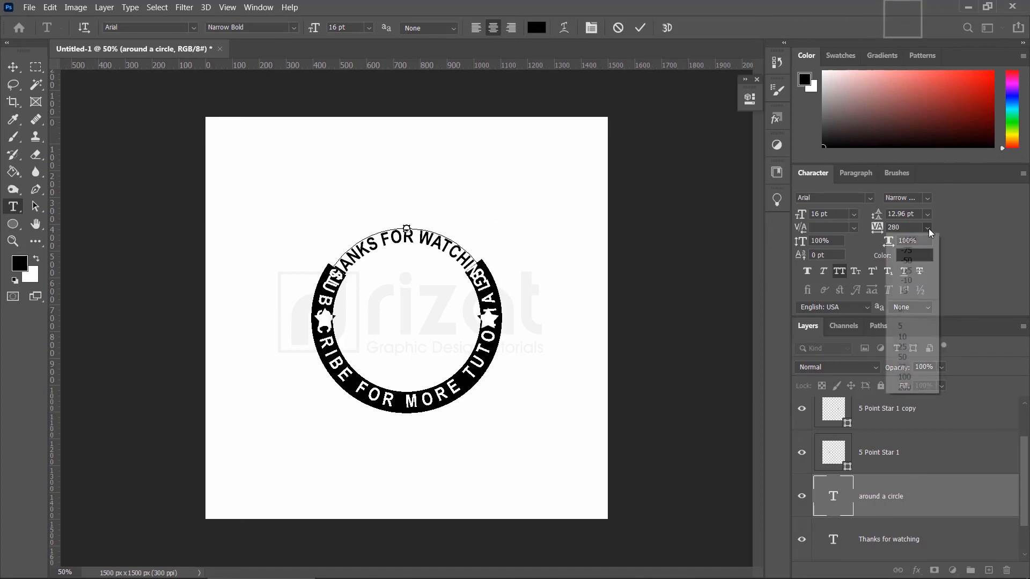
left_click(913, 310)
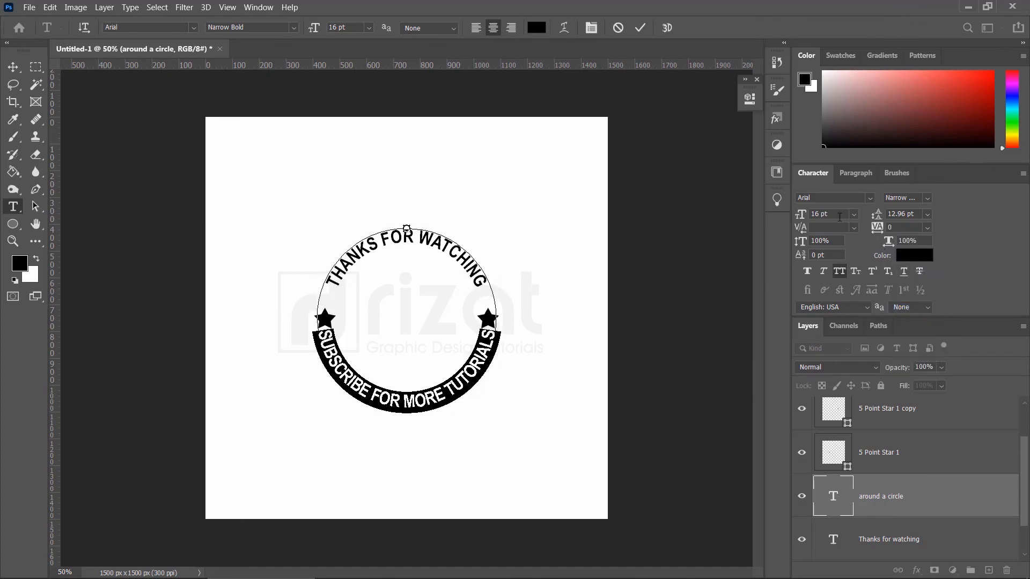
key("Down")
key("Down")
key("Down")
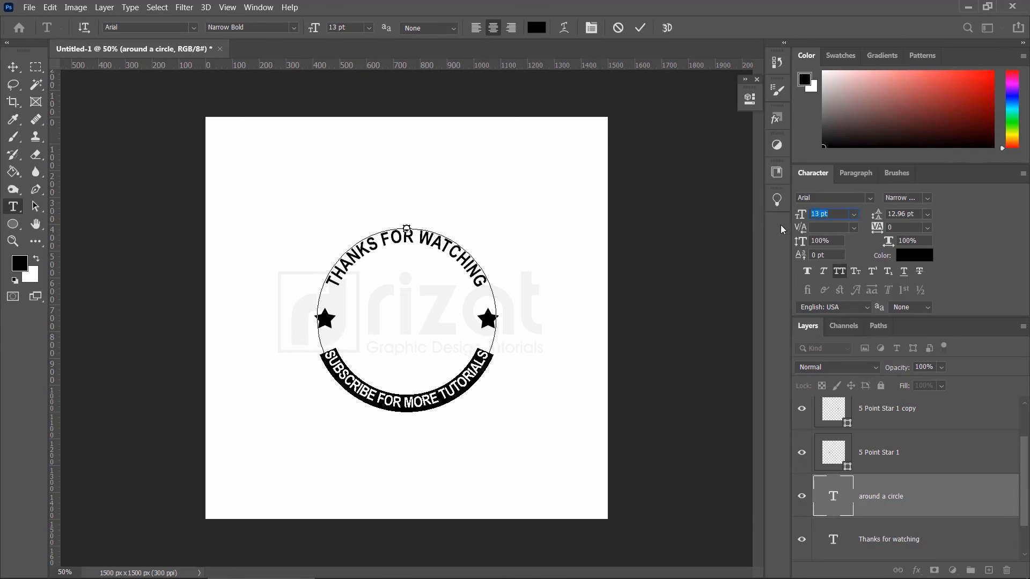
left_click(13, 68)
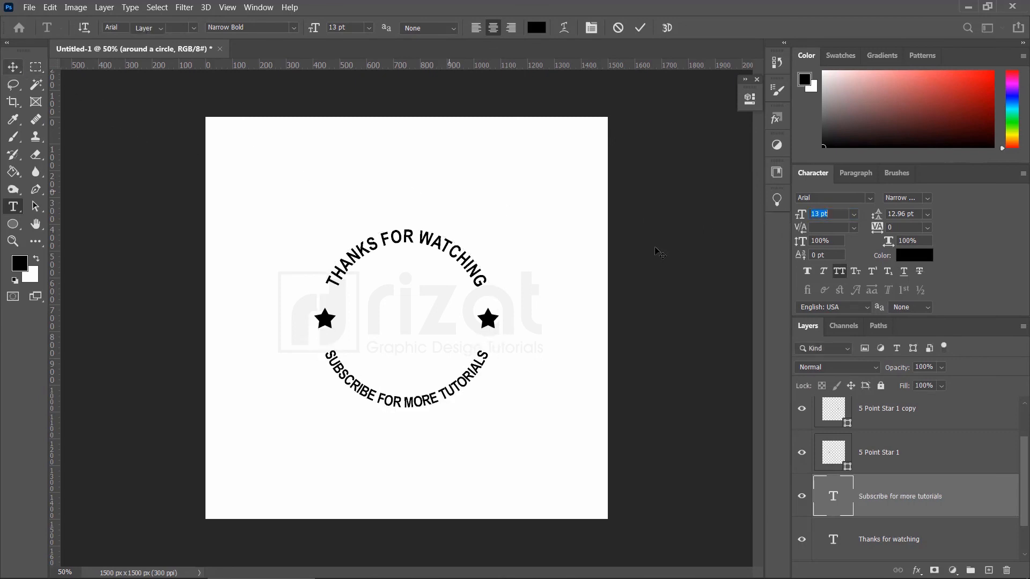
key("z")
left_click_drag(452, 330, 464, 331)
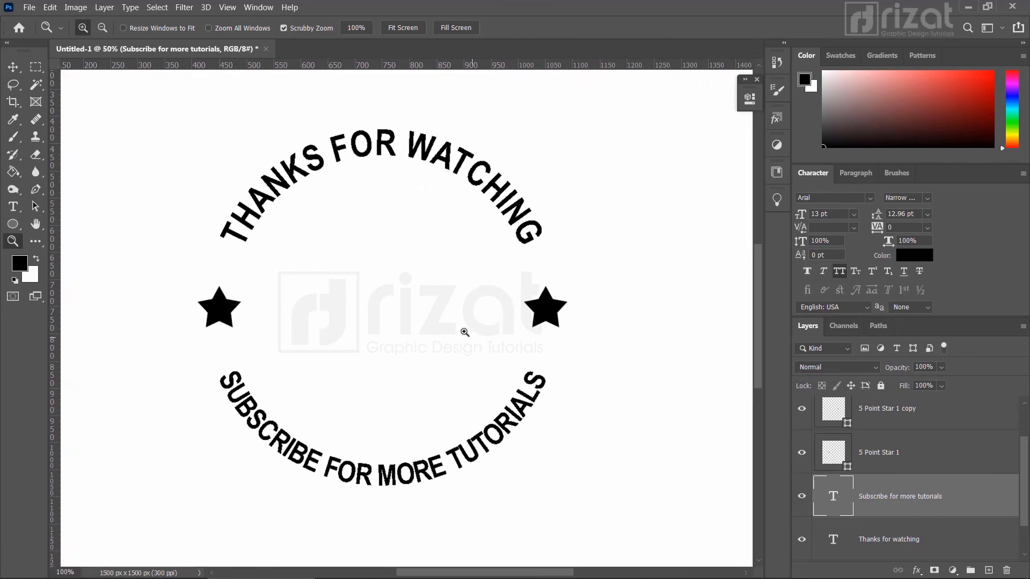